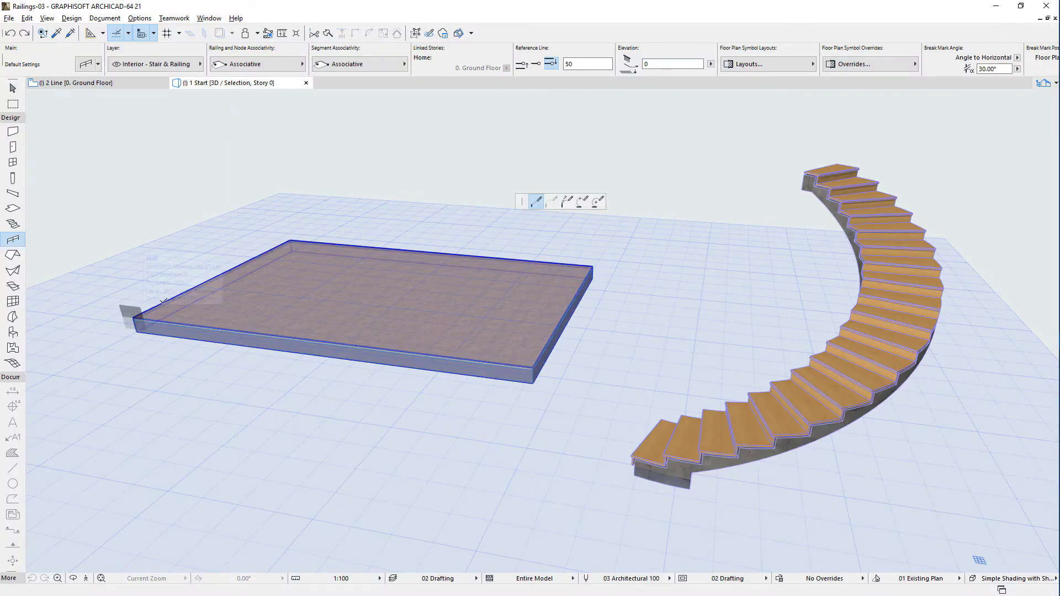
Step: Add railings to the slab perimeter and curved stair, then move the stair's top node so its railing follows
left_click(291, 237)
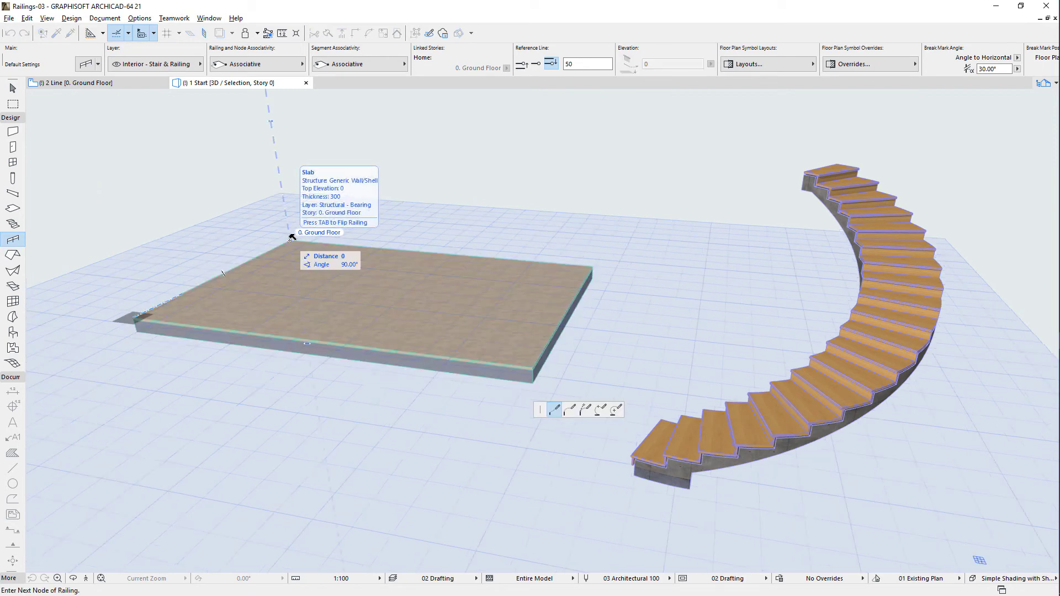
left_click(713, 452)
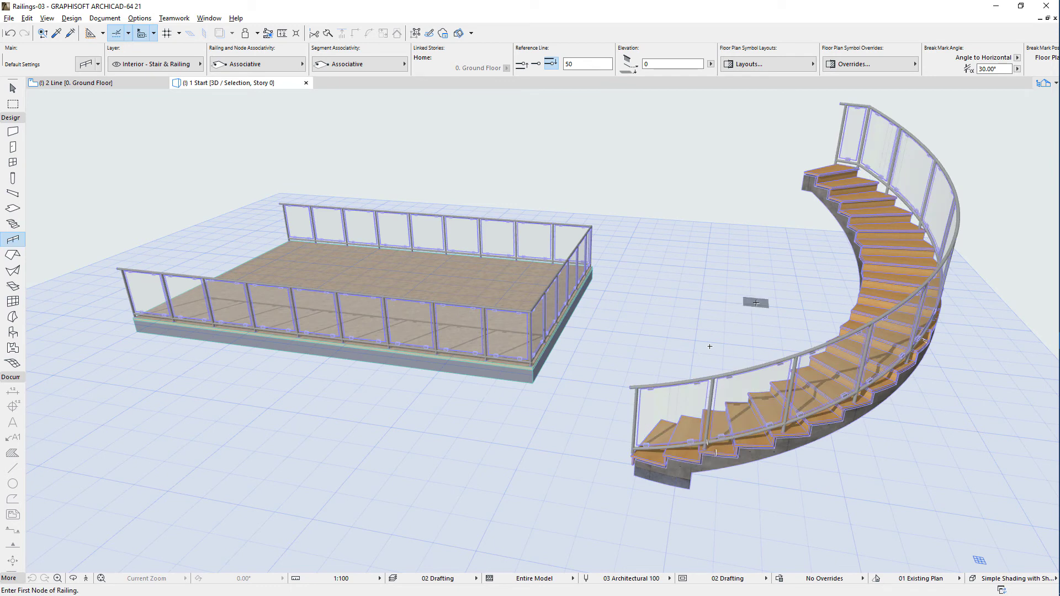
left_click(869, 238, "shift")
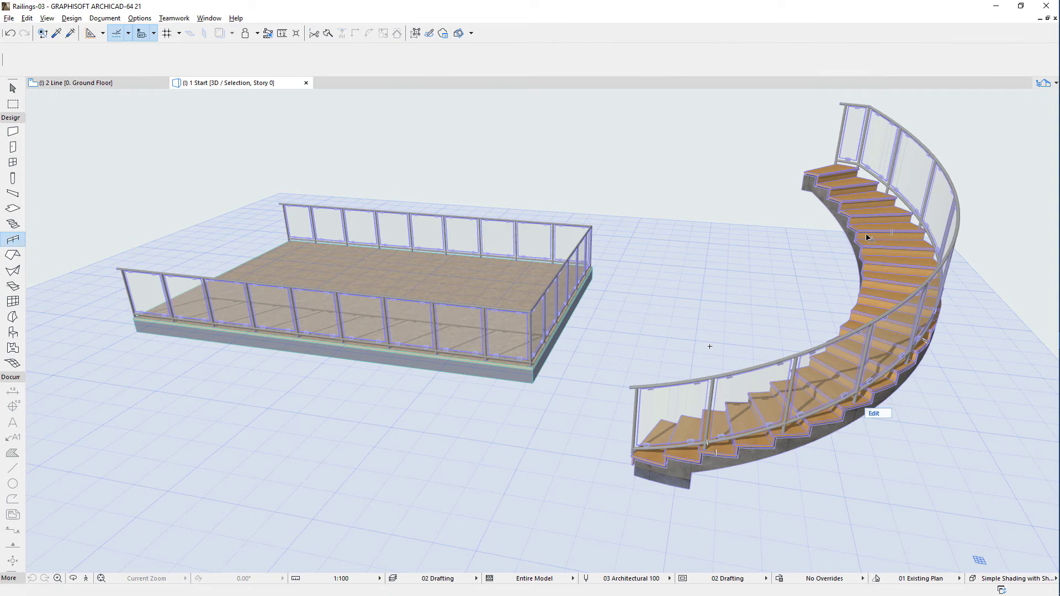
left_click(804, 171)
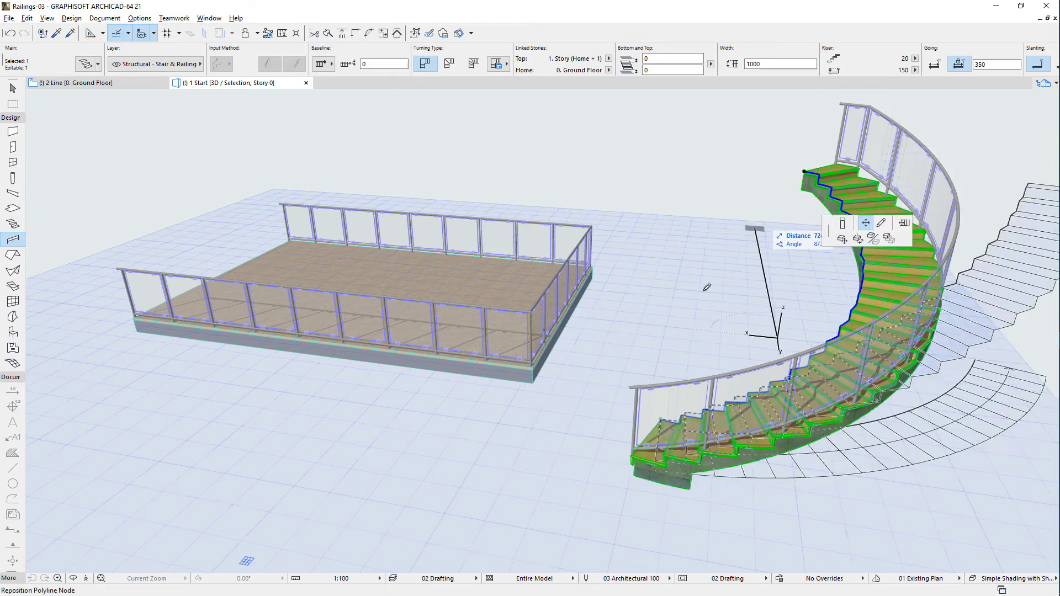
left_click(651, 315)
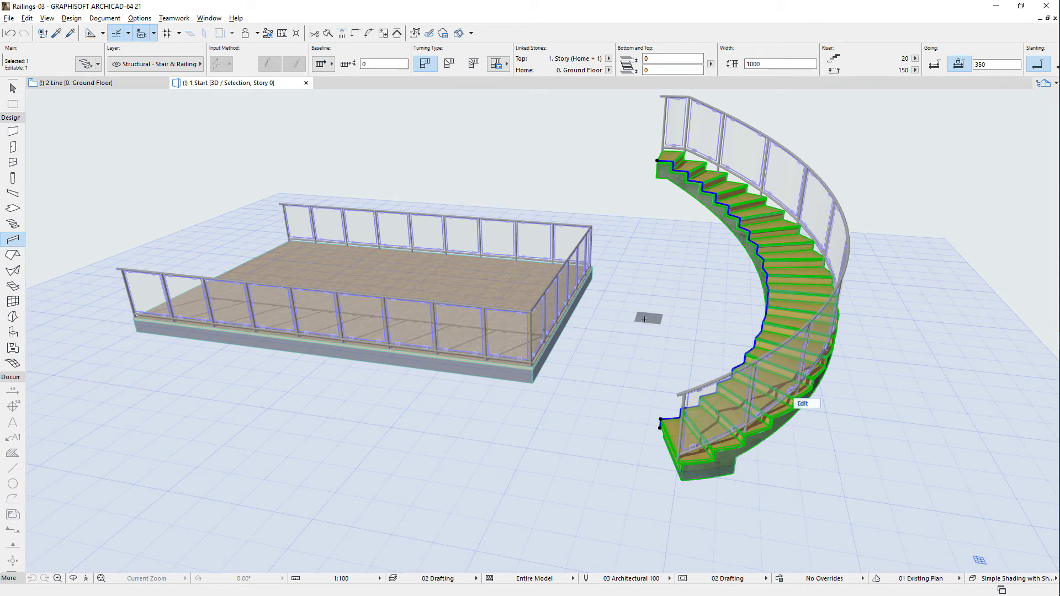
key("Escape")
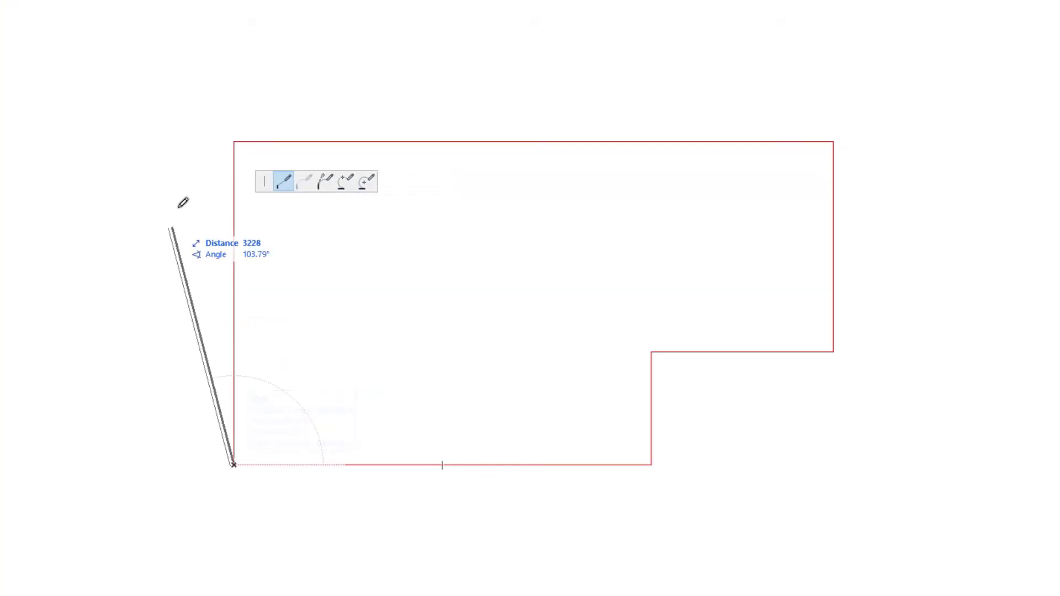
Step: Fix the first railing node at the slab's top-left corner
left_click(233, 141)
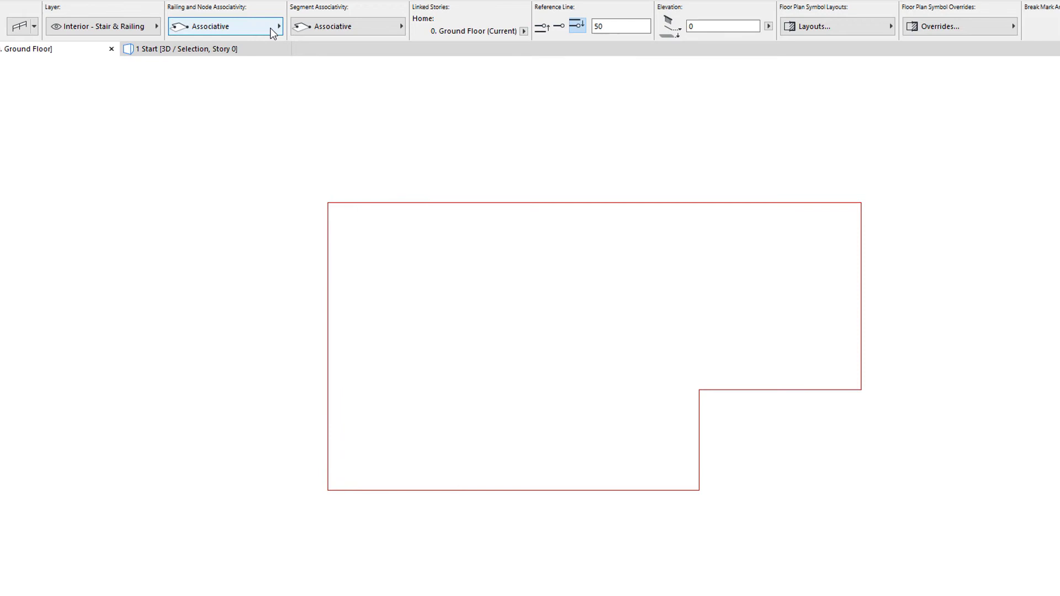
Step: Check the Segment Associativity options unchanged, then display the Railing and Node Associativity choices
left_click(271, 28)
left_click(270, 27)
left_click(401, 28)
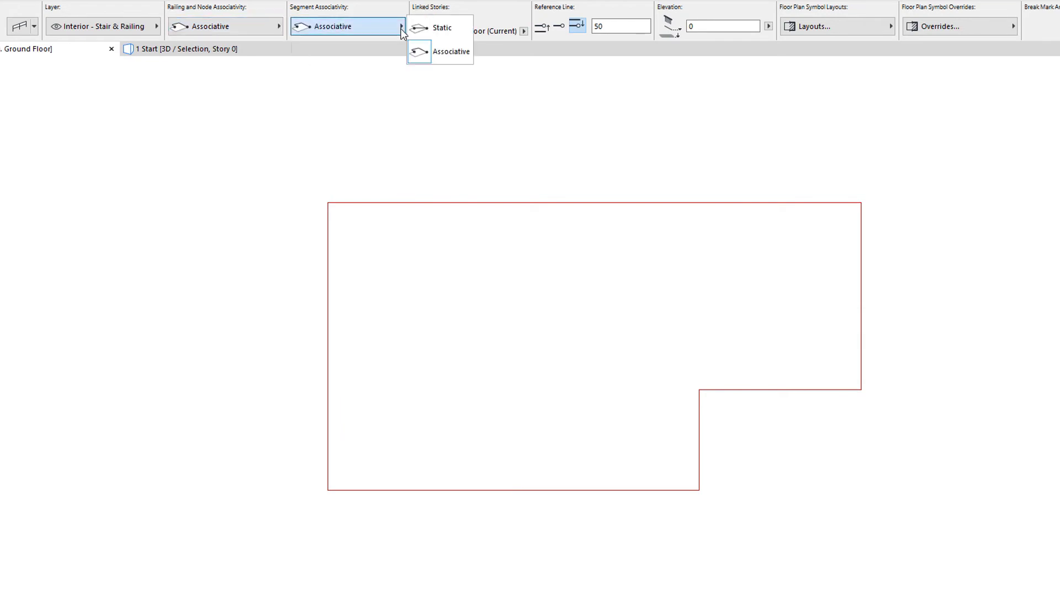
left_click(402, 29)
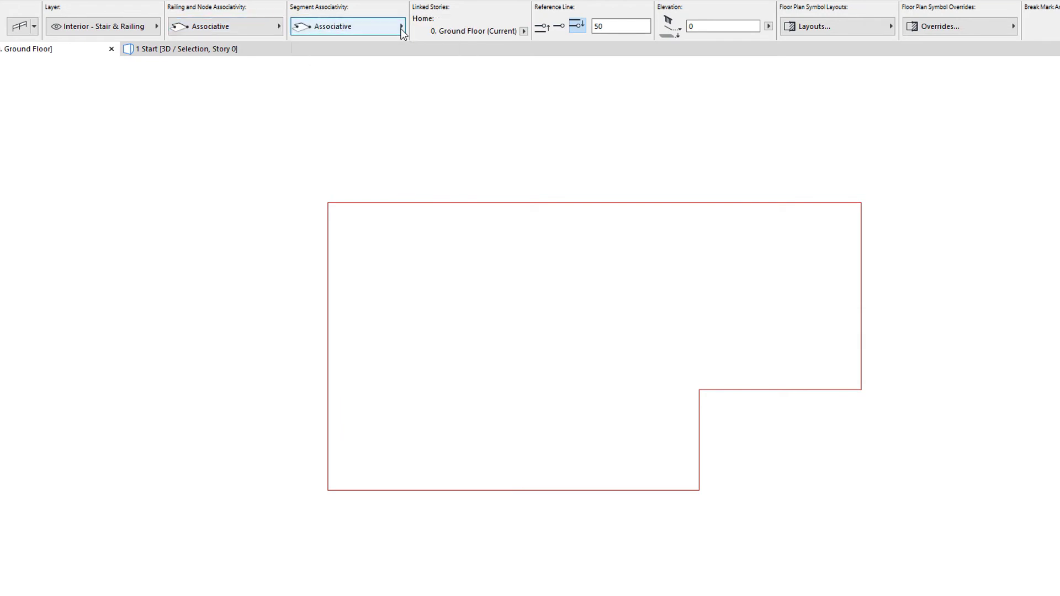
left_click(272, 28)
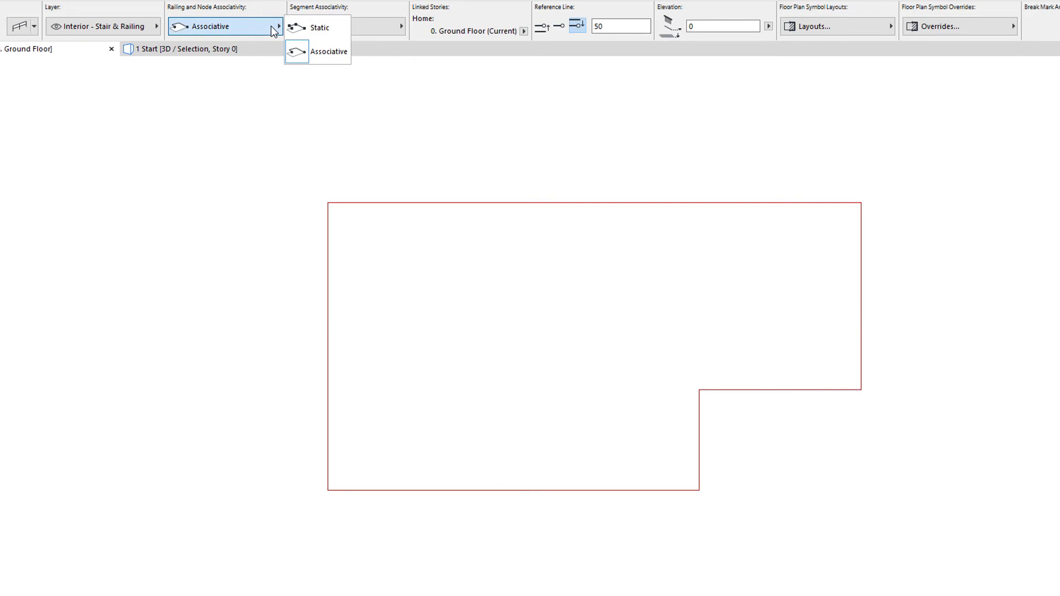
Step: Set railing nodes to Static and draw a railing along the slab's left and top edges
left_click(340, 28)
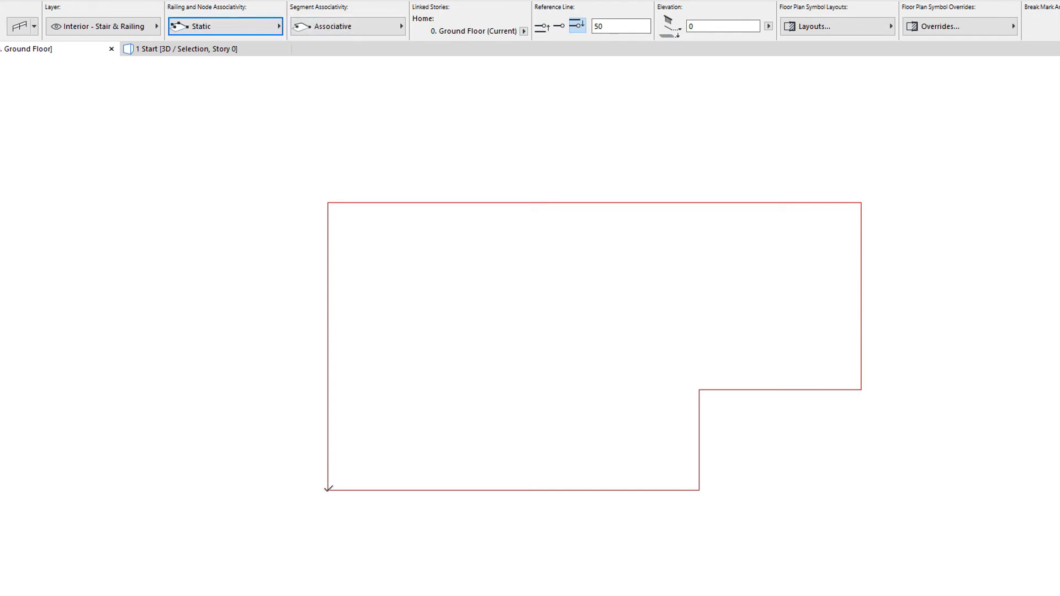
left_click(328, 489)
left_click(328, 202)
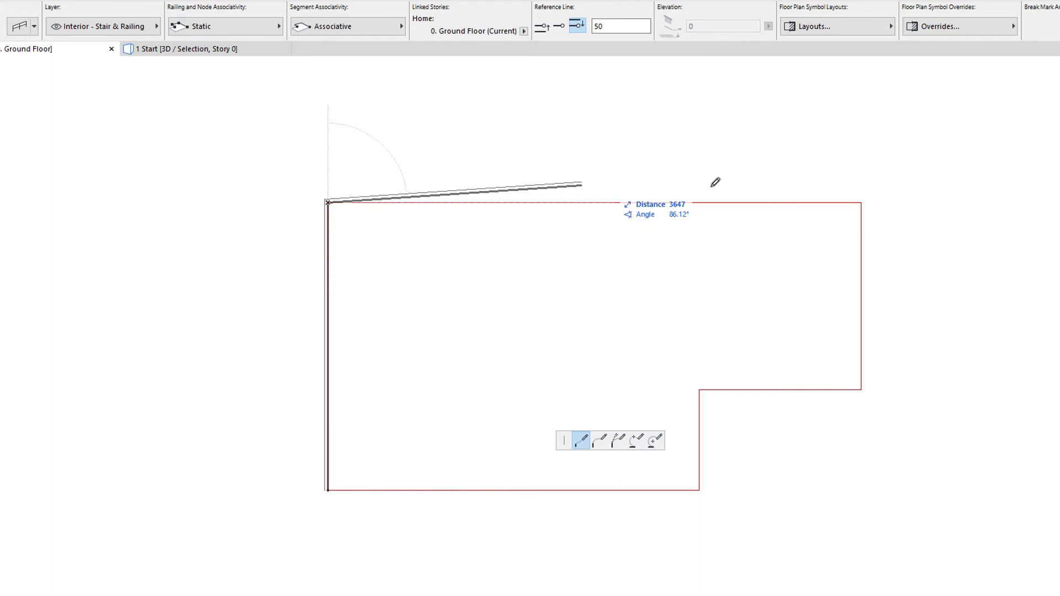
double_click(870, 201)
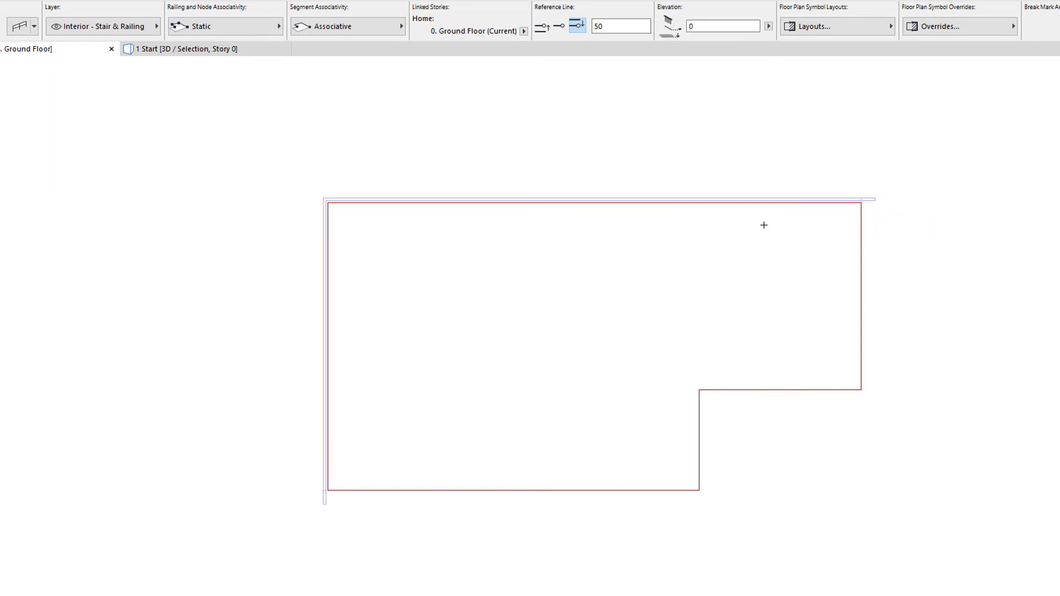
Step: Drag the slab's top-left corner up and left as a test, then undo the move and railing
left_click(495, 279)
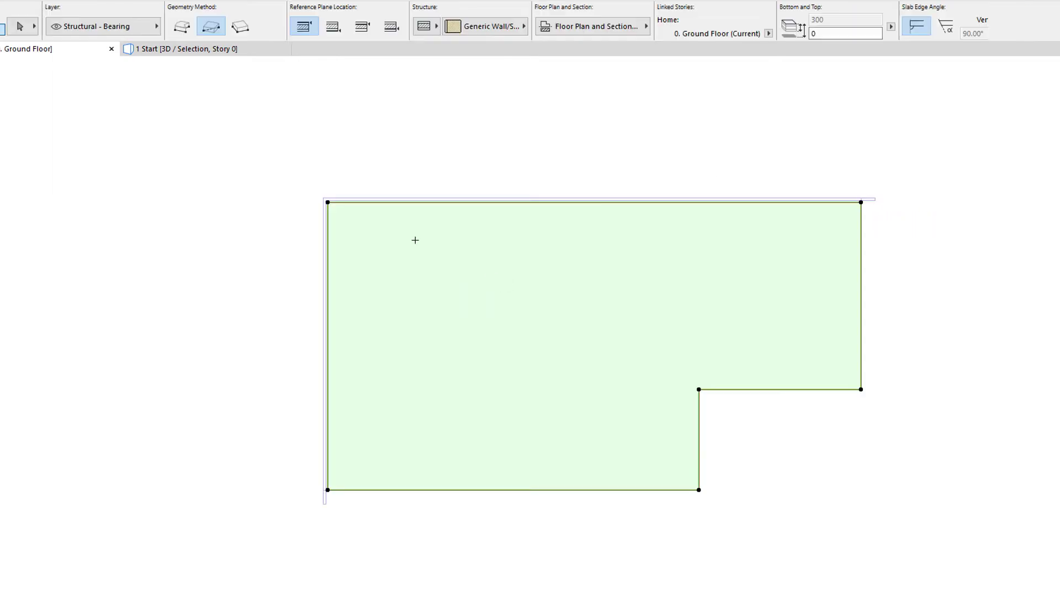
left_click(328, 202)
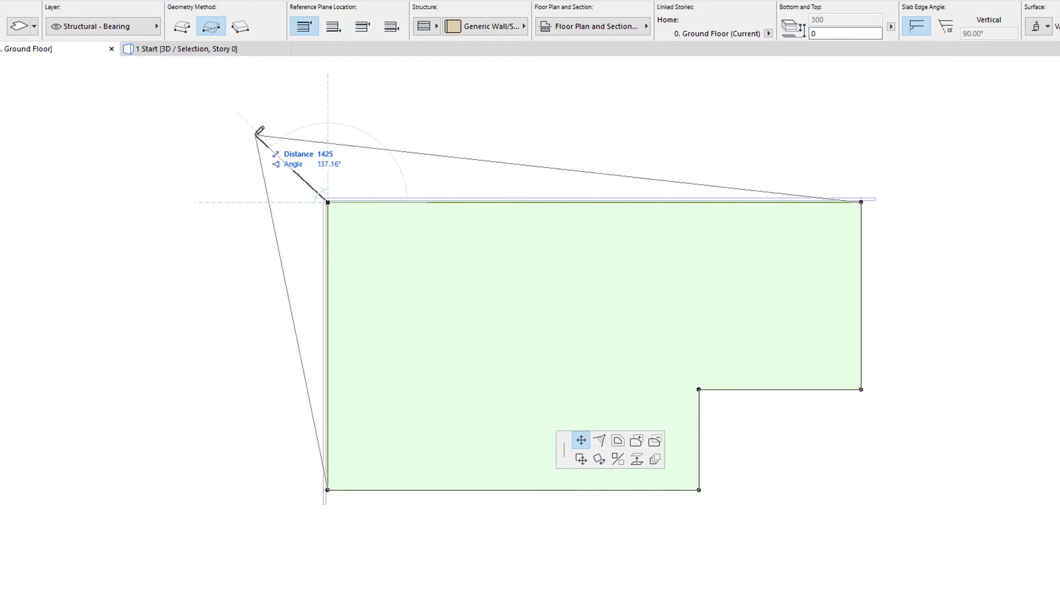
left_click(256, 130)
key("Escape")
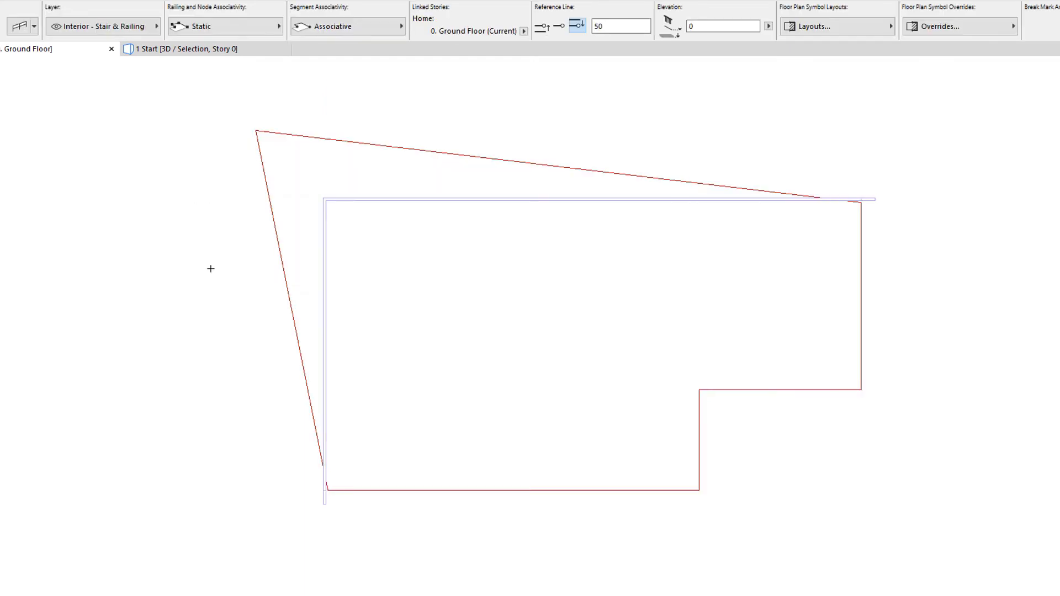
key("ctrl+z")
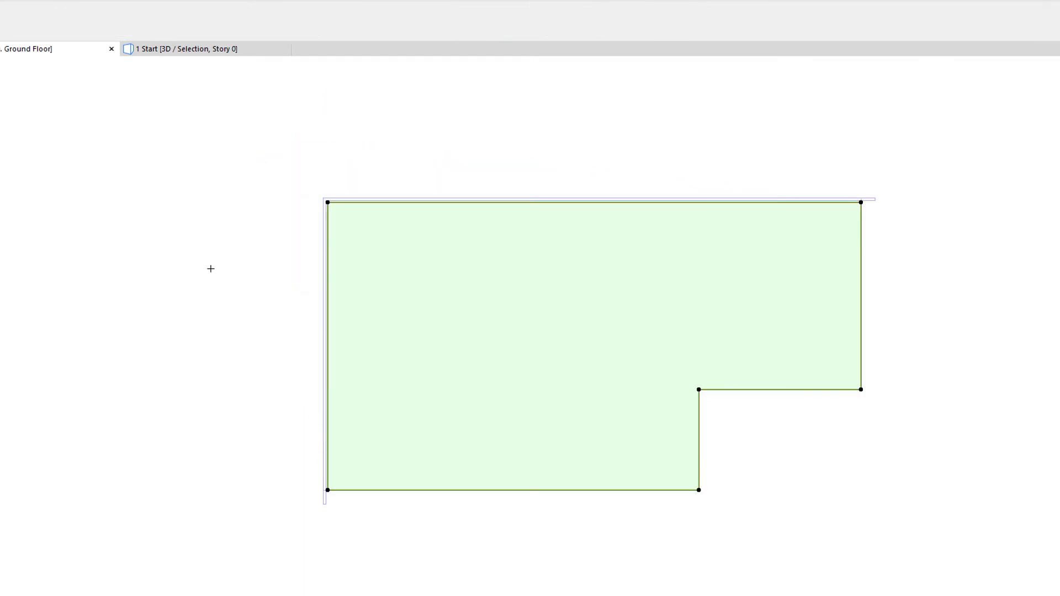
key("Escape")
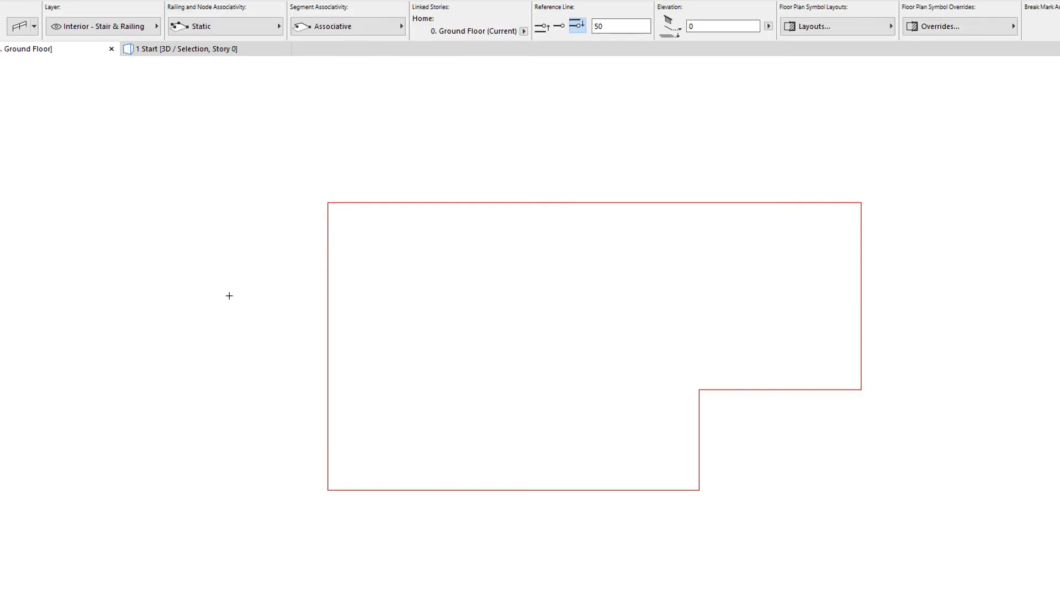
Step: Switch railing and node associativity back to Associative and draw a railing along the left and top edges
left_click(255, 29)
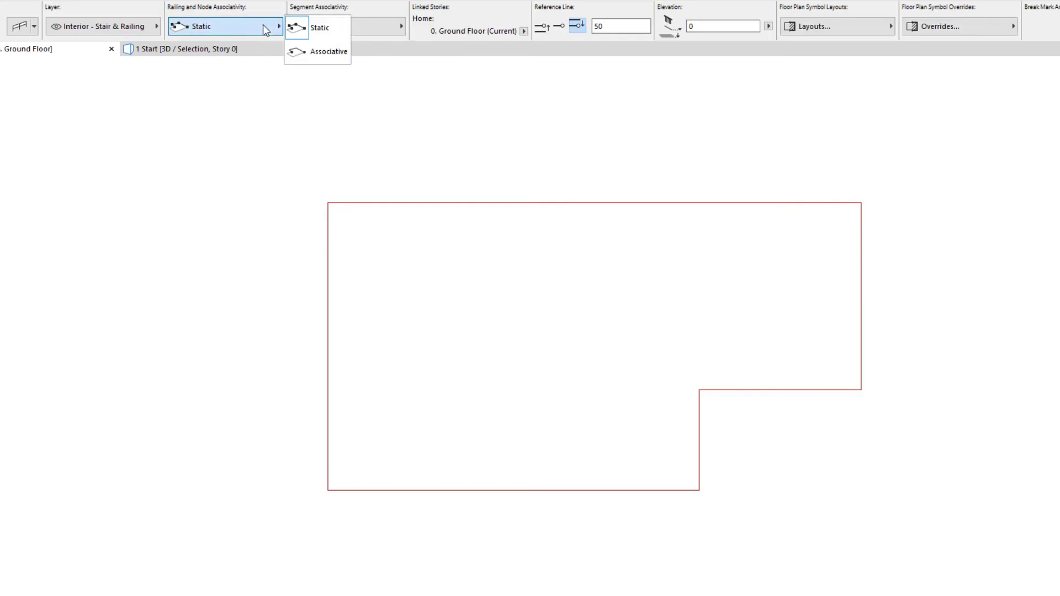
left_click(329, 55)
left_click(327, 490)
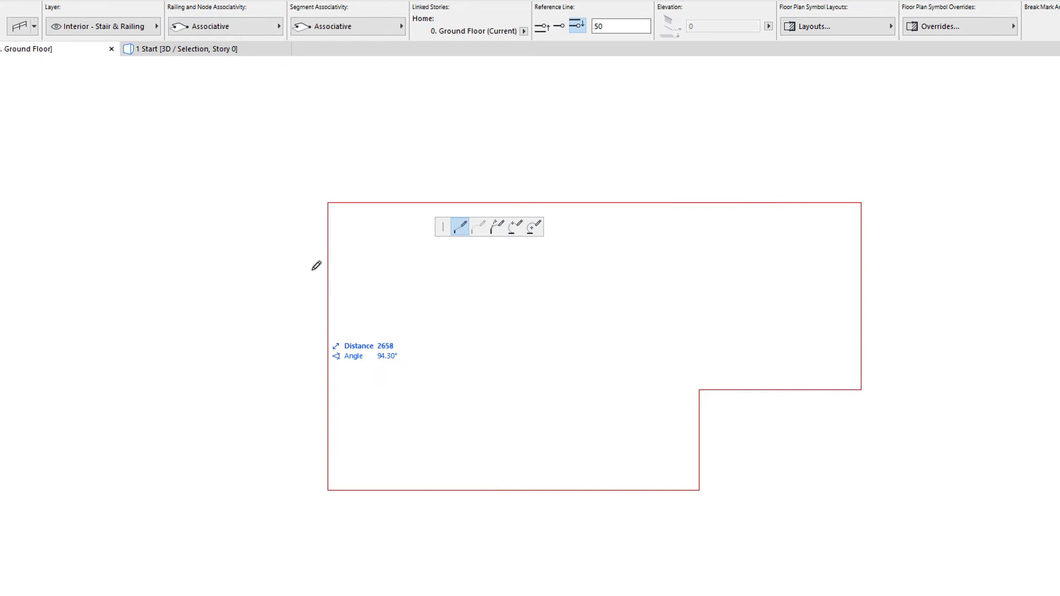
left_click(328, 202)
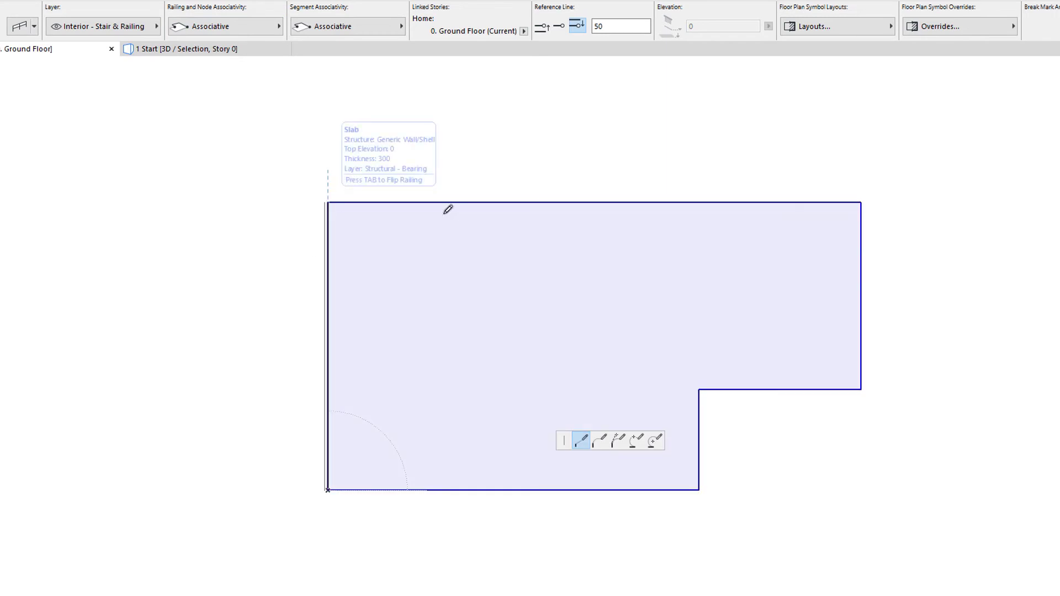
double_click(863, 199)
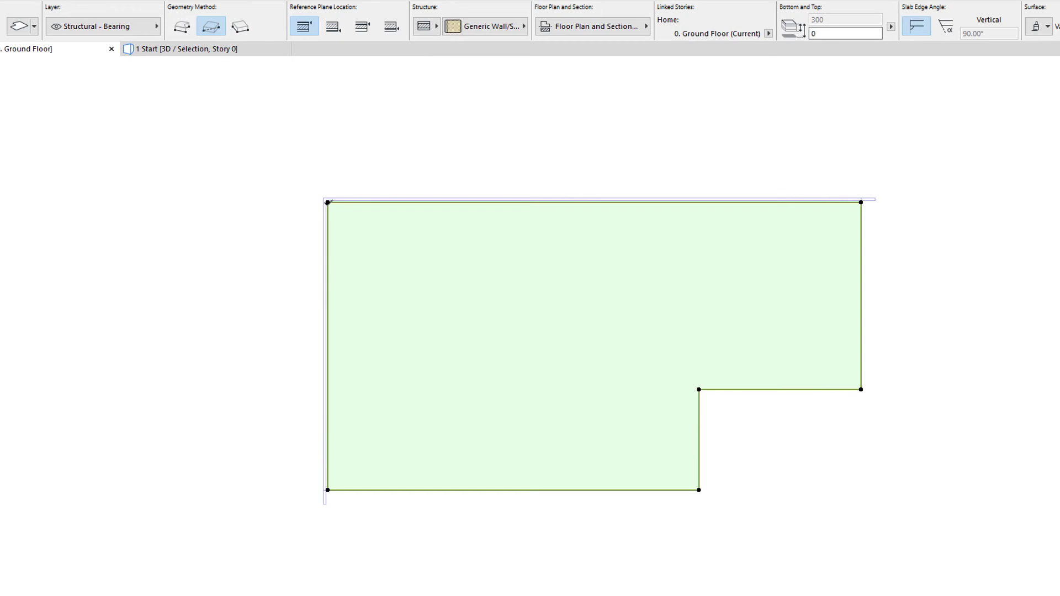
Step: Drag the slab's top-left corner up and left so the railing follows, then undo both changes
left_click(328, 202)
left_click(260, 134)
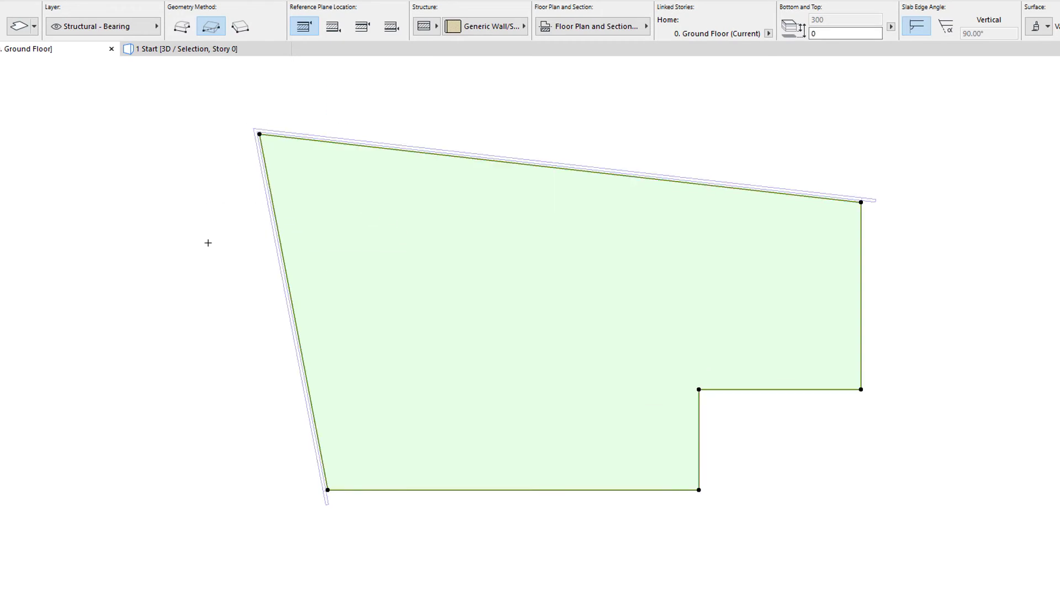
key("Escape")
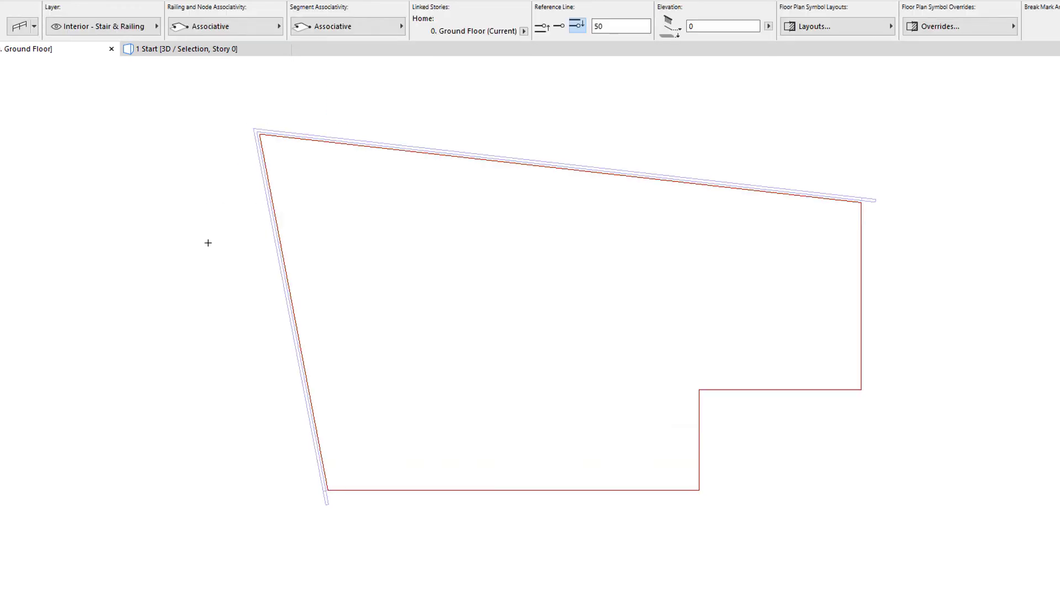
key("ctrl+z")
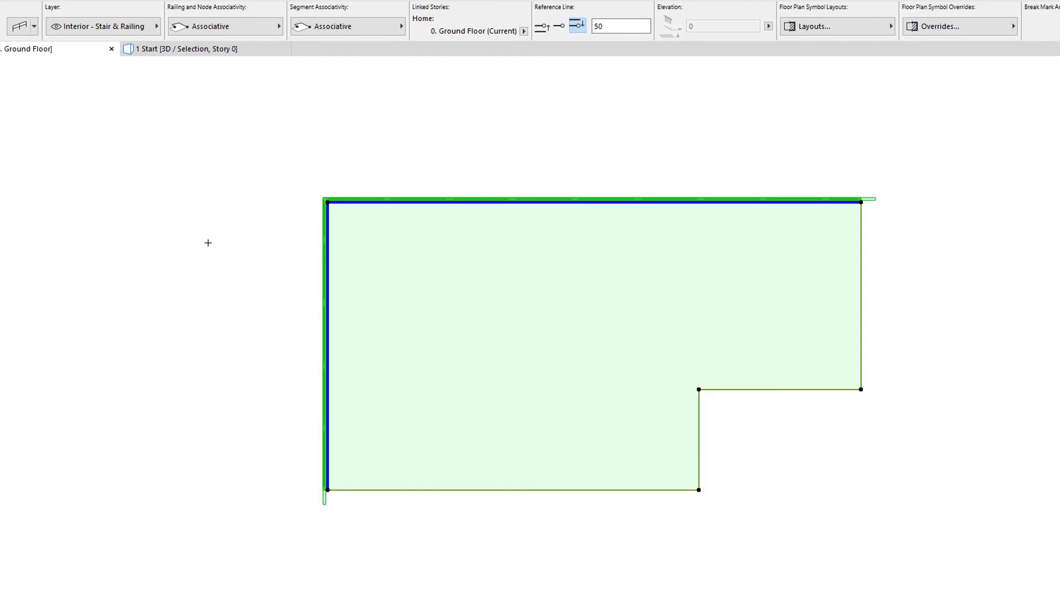
key("ctrl+z")
key("Escape")
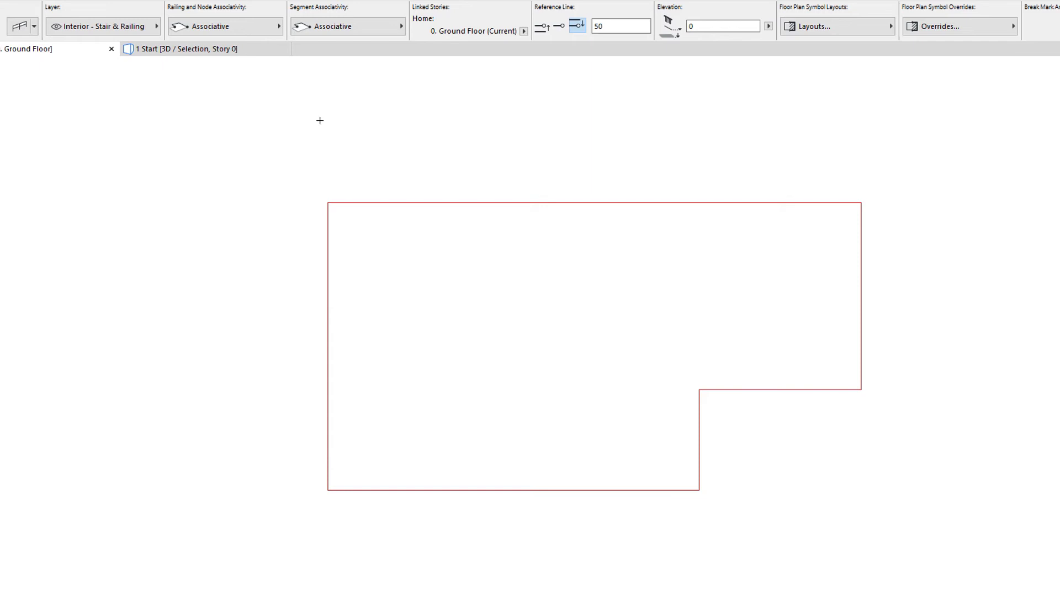
left_click(380, 32)
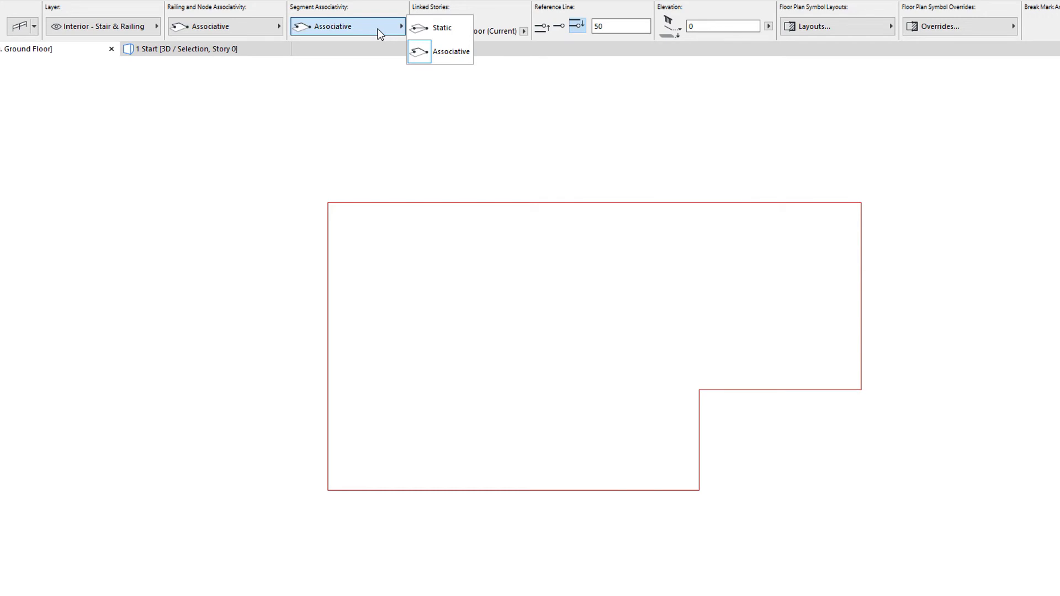
left_click(436, 28)
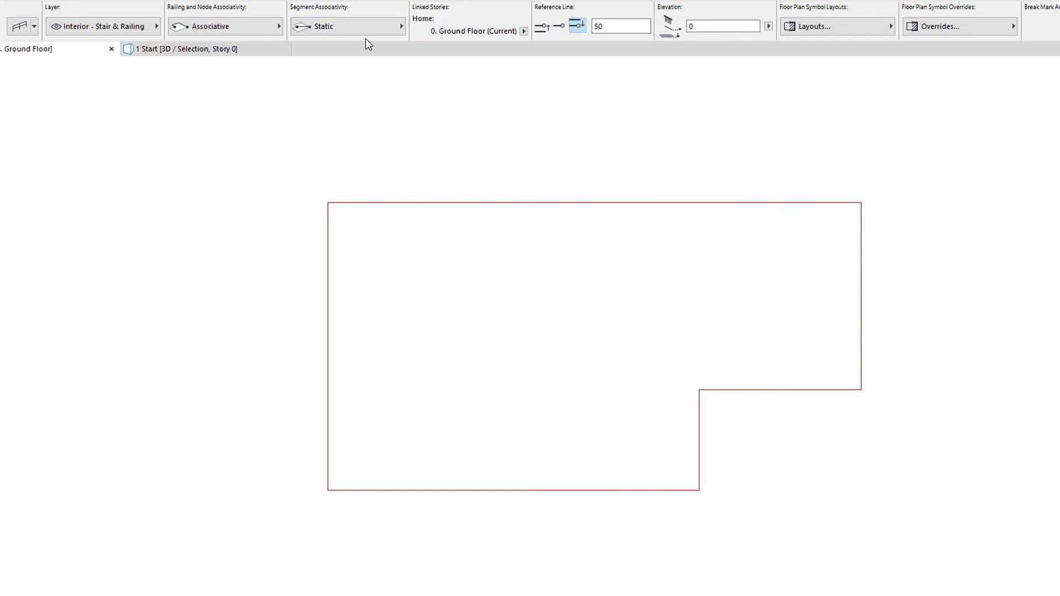
left_click(376, 25)
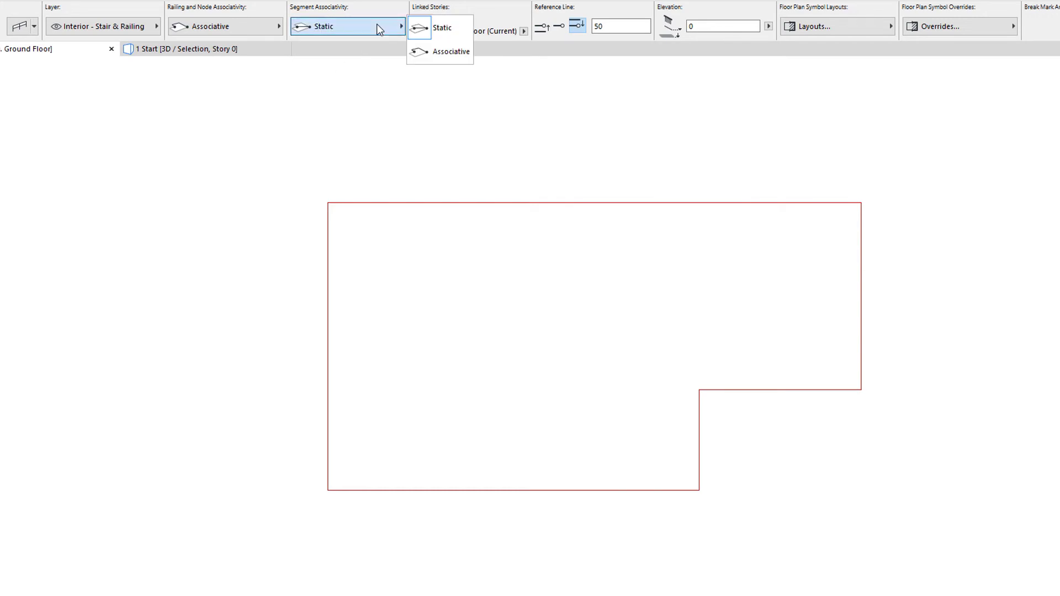
left_click(460, 53)
left_click(326, 487)
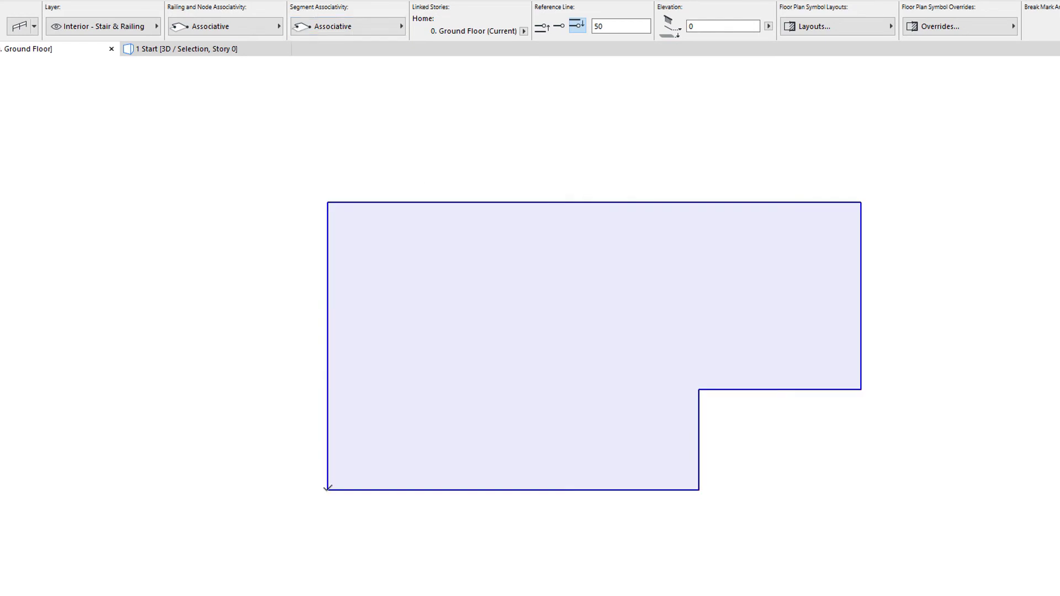
left_click(328, 489)
left_click(328, 200)
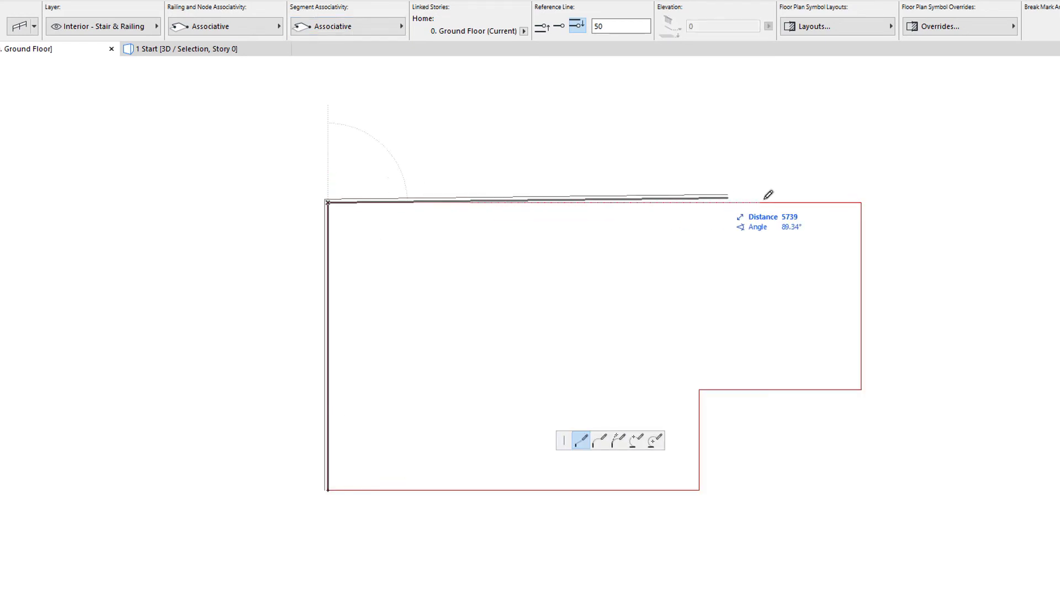
left_click(863, 200)
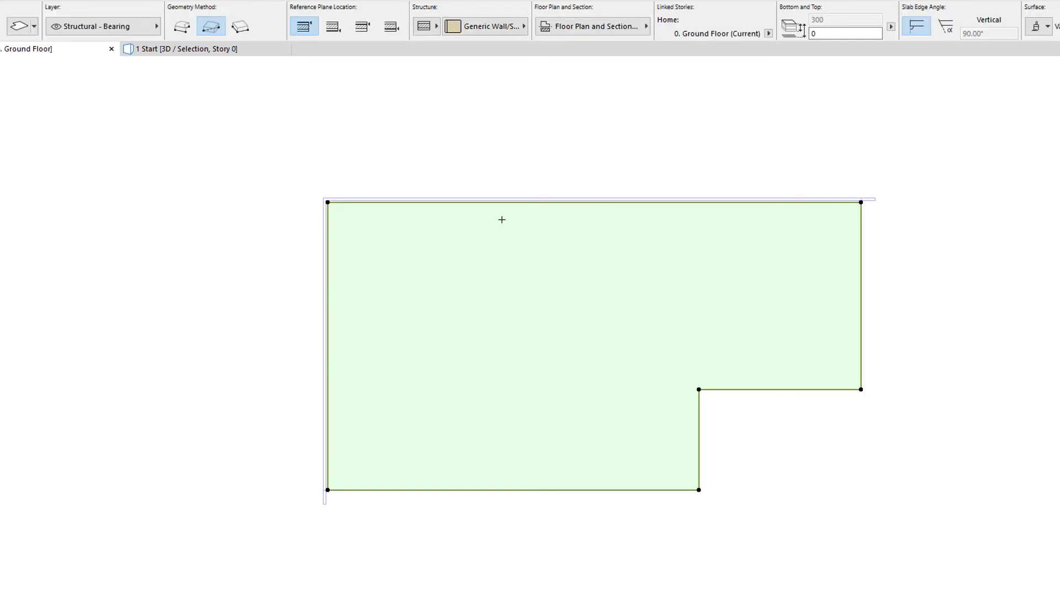
left_click(498, 203)
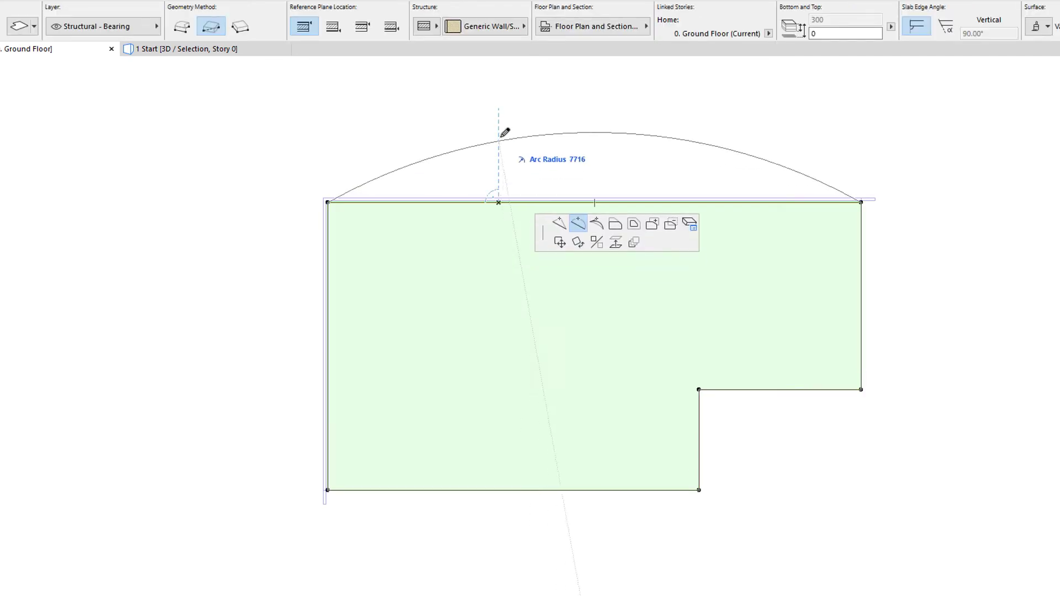
left_click(455, 136)
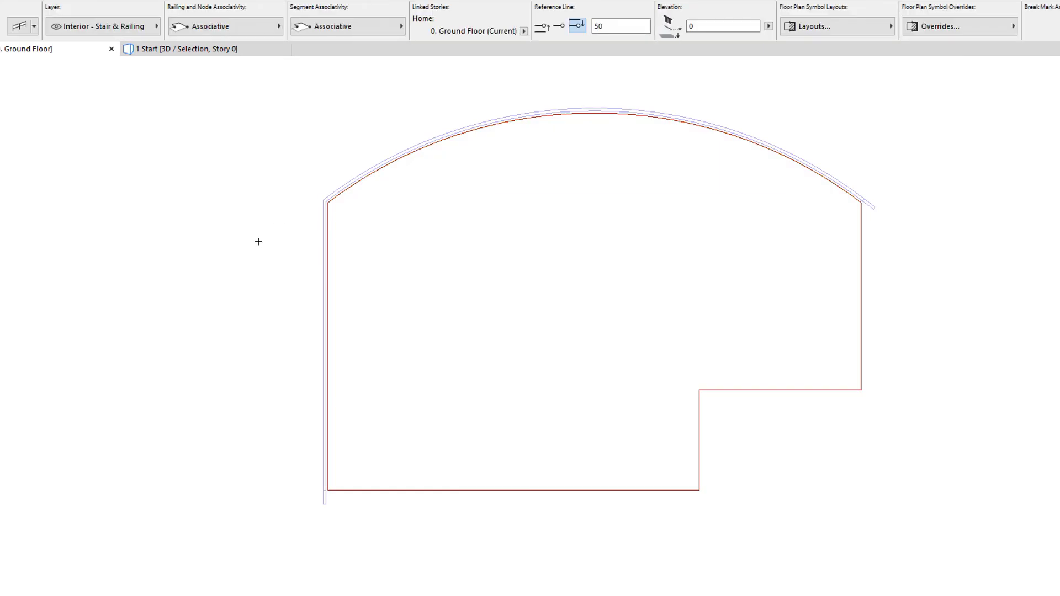
key("ctrl+z")
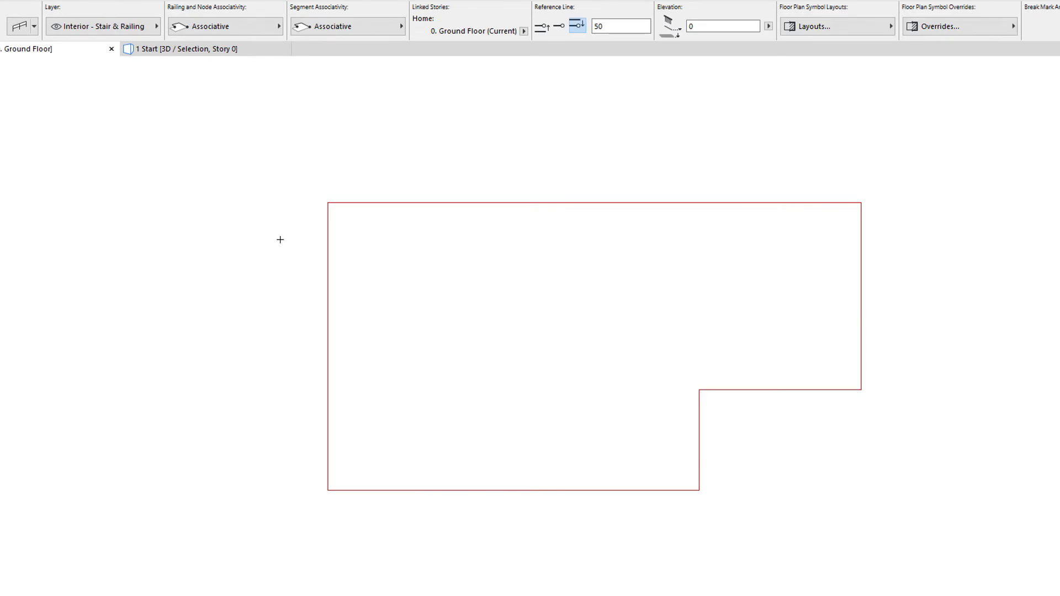
Step: Choose Static in the Railing and Node Associativity list
left_click(269, 27)
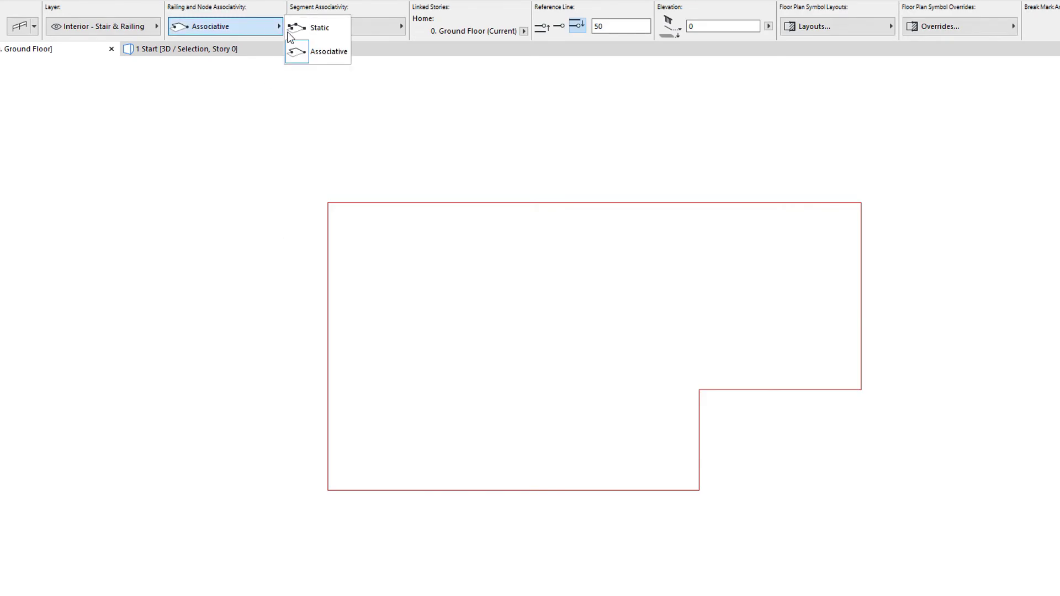
left_click(344, 30)
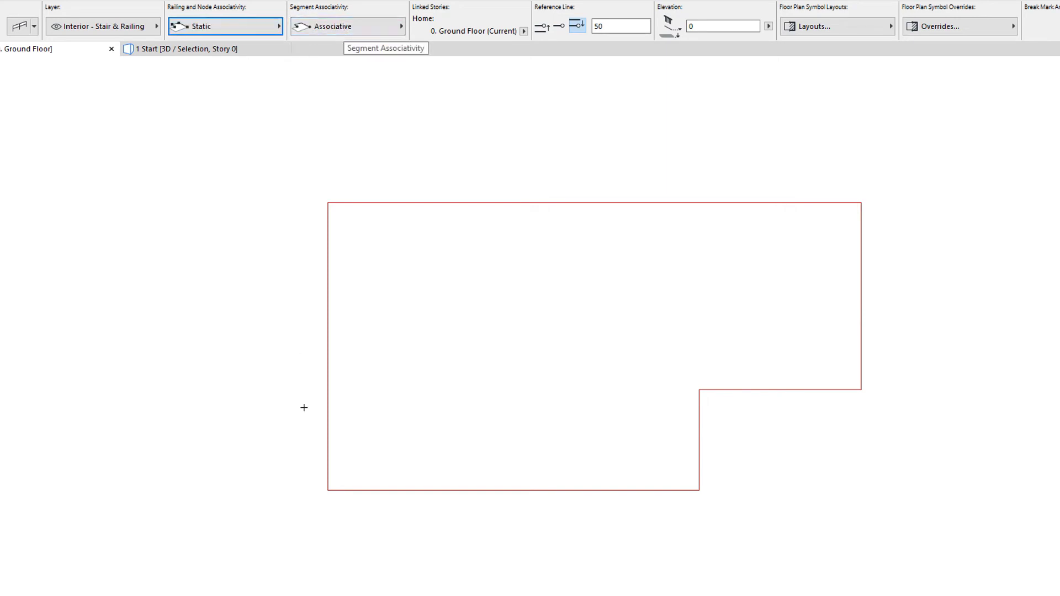
left_click(328, 490)
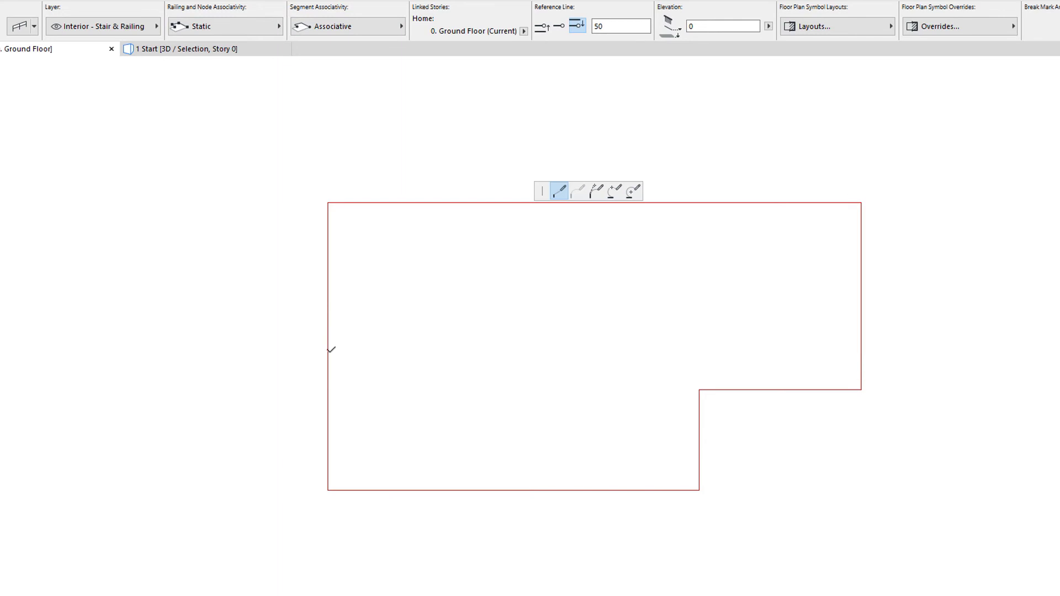
left_click(328, 203)
double_click(860, 203)
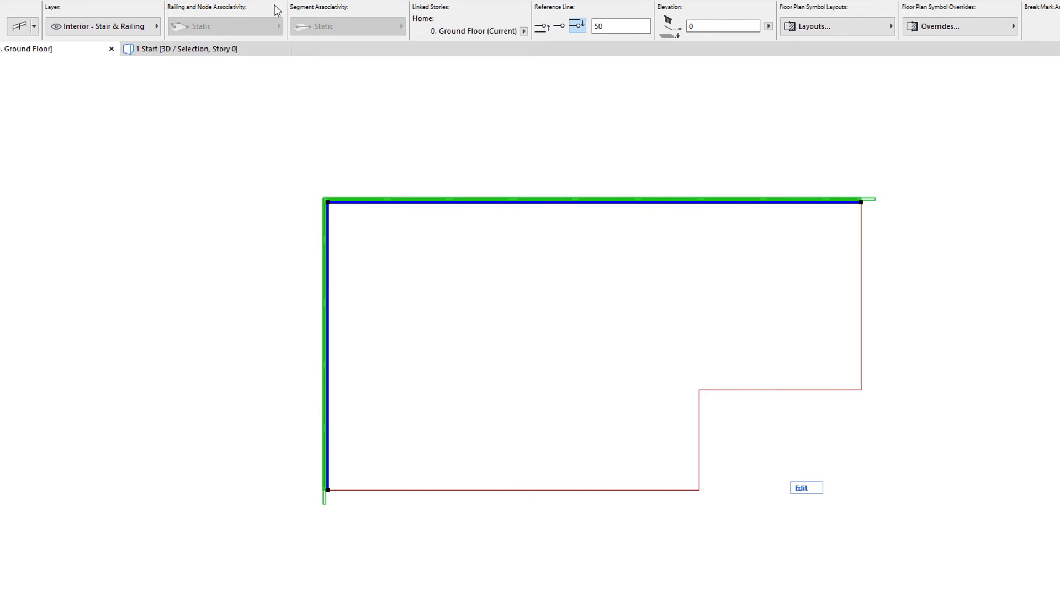
key("Escape")
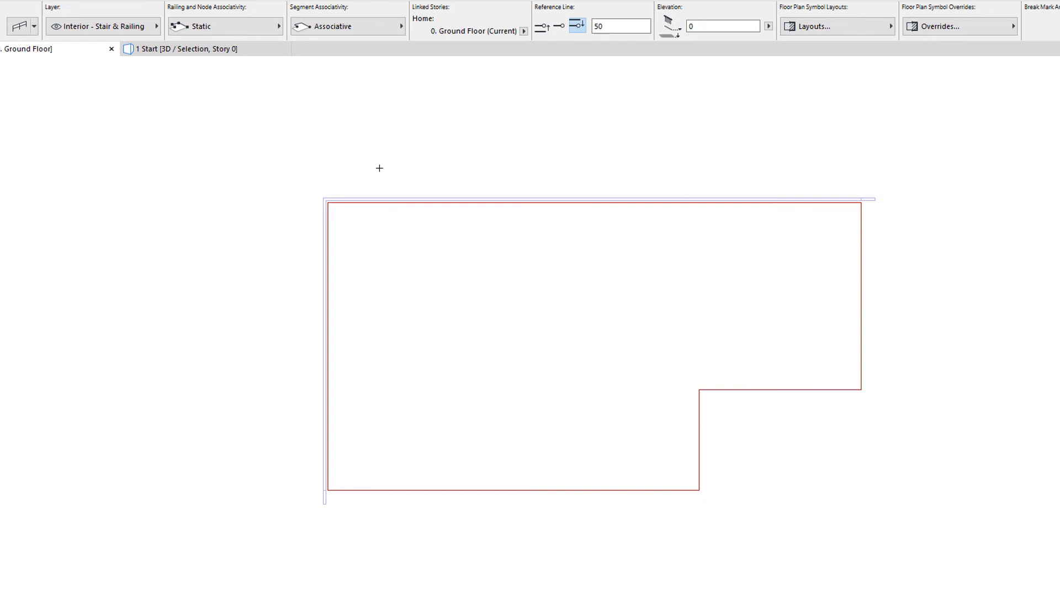
Step: Set railing nodes to Associative and draw a railing from the bottom-left through top-left to top-right corners
left_click(257, 34)
left_click(335, 56)
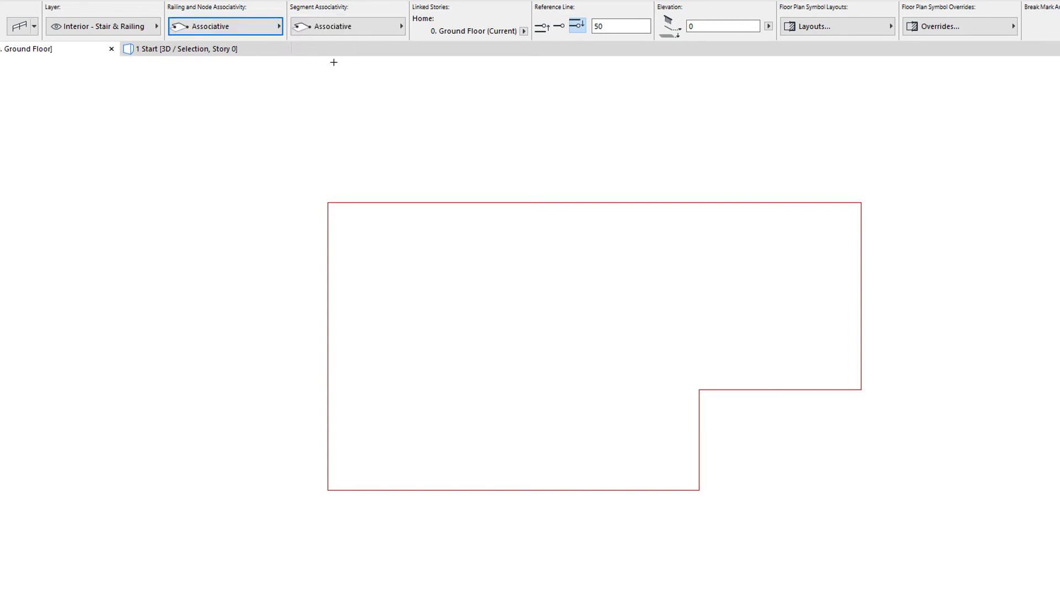
left_click(327, 489)
left_click(327, 202)
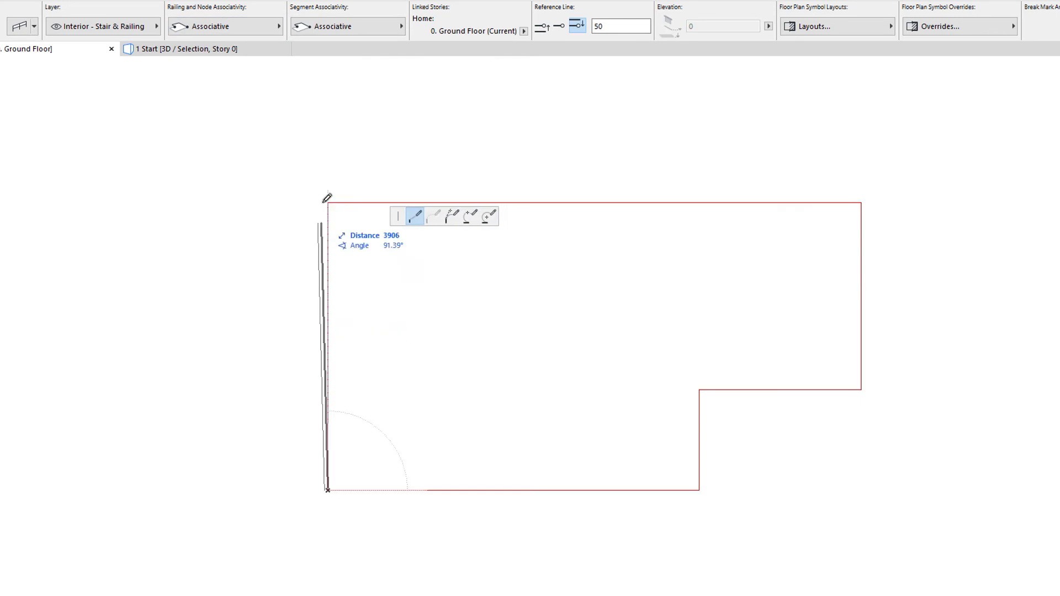
double_click(862, 202)
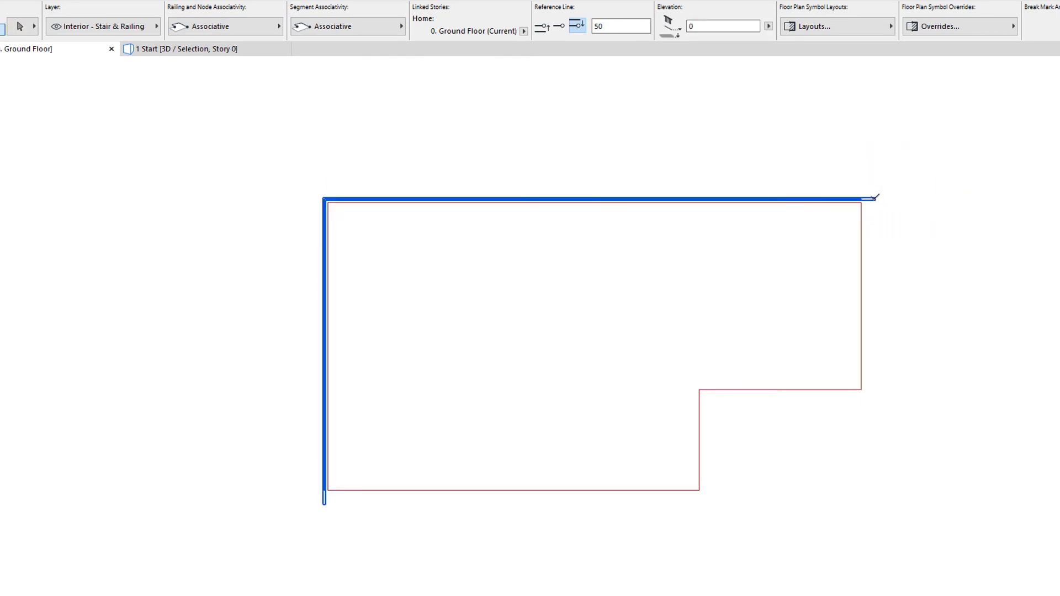
Step: Try Static segment associativity, then return the railing's segments to Associative
left_click(386, 26)
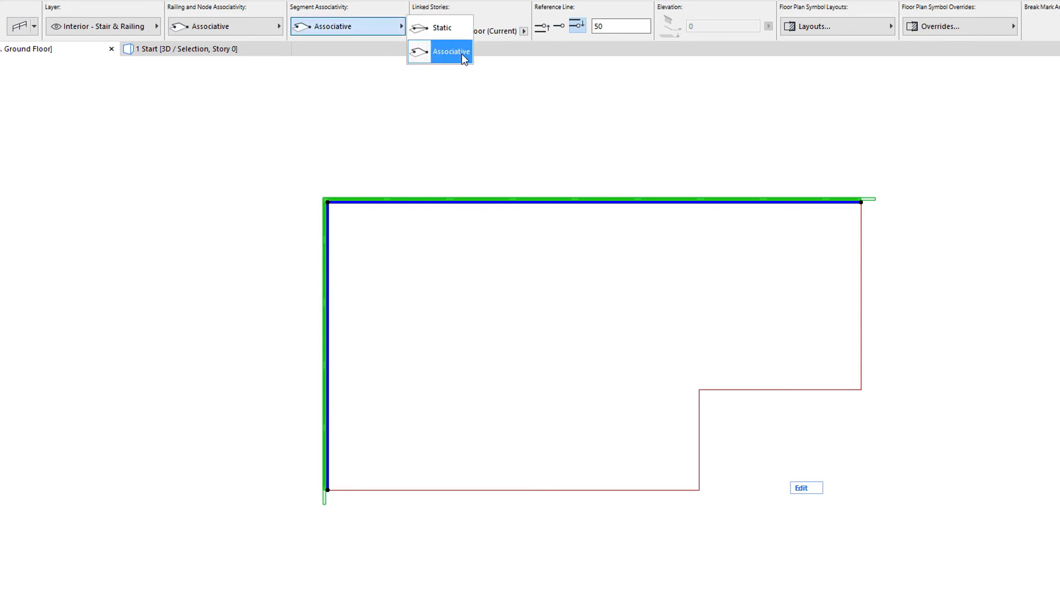
left_click(466, 25)
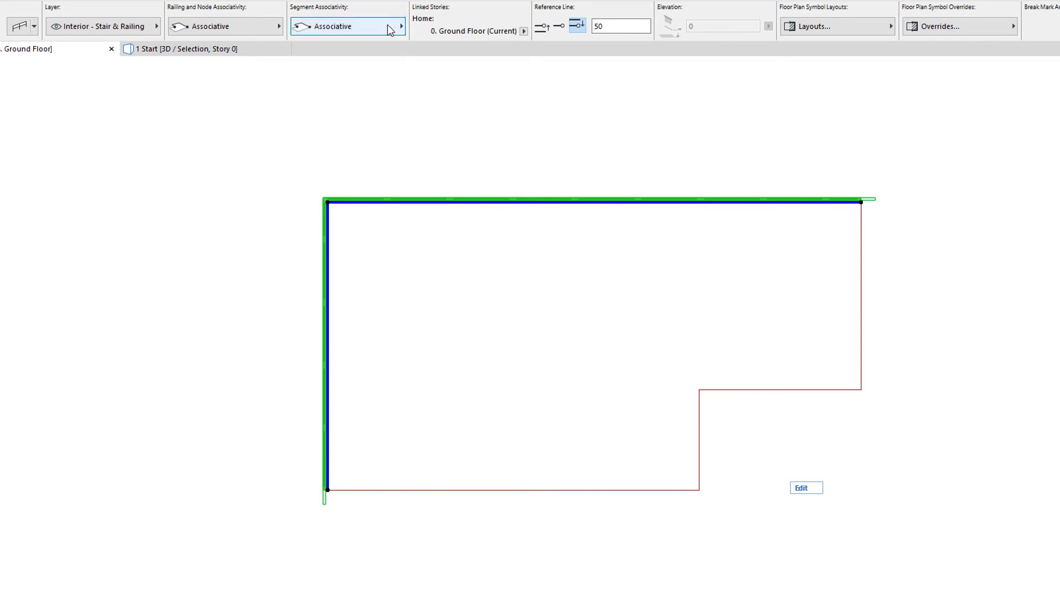
left_click(393, 28)
left_click(450, 53)
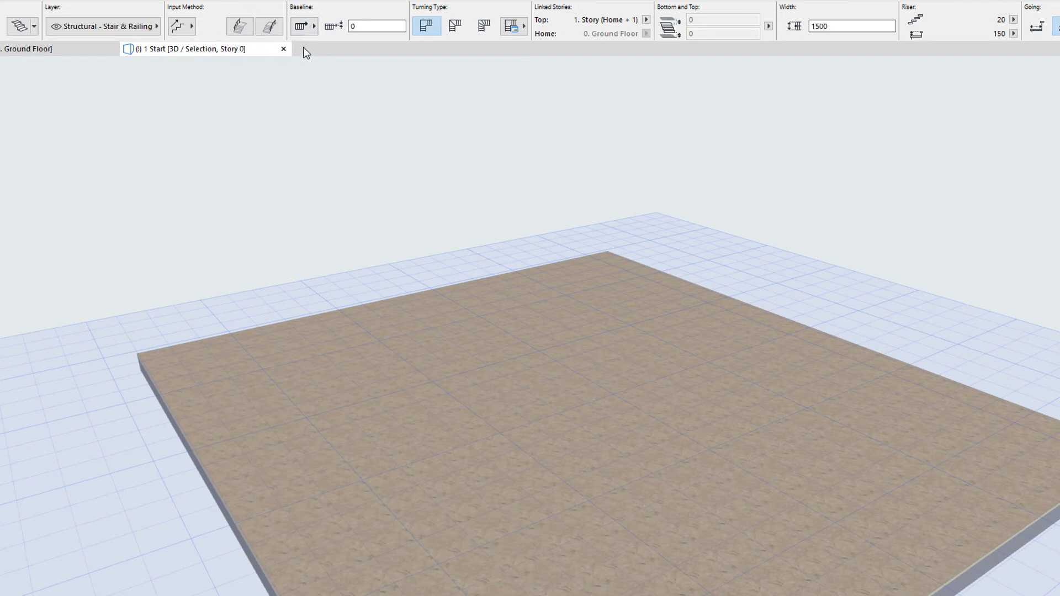
Step: Enable the right railing and draw a two-flight stair on the slab, 4000 then 3500 long
left_click(268, 30)
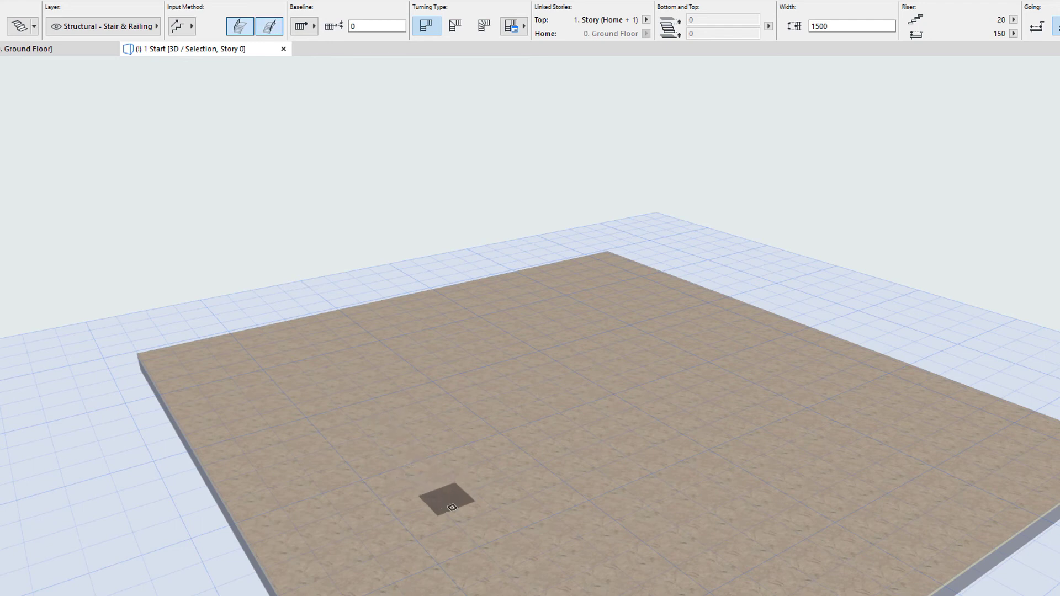
left_click(453, 508)
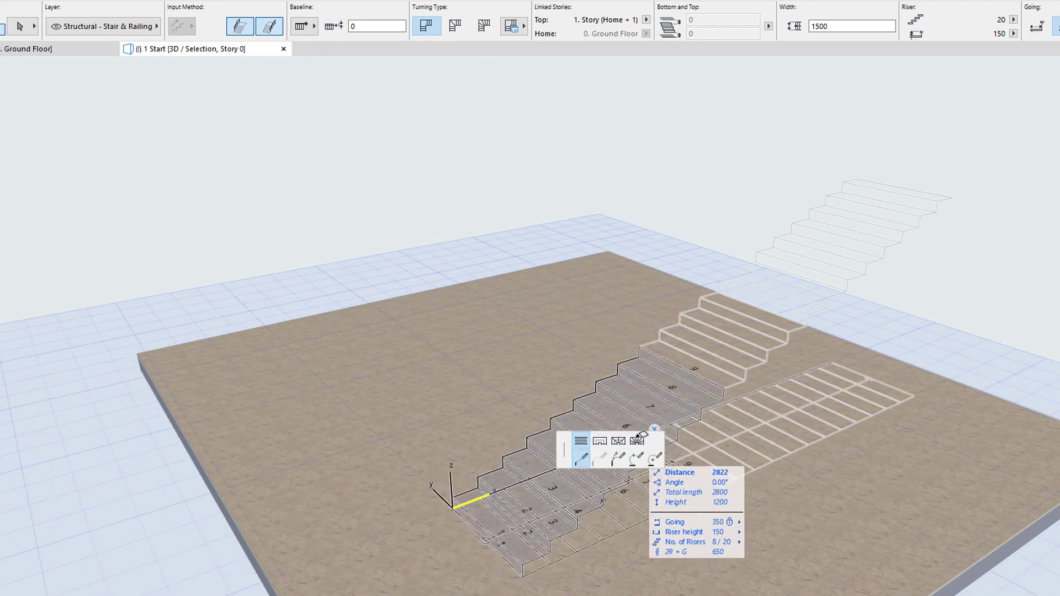
type("4000")
key("Return")
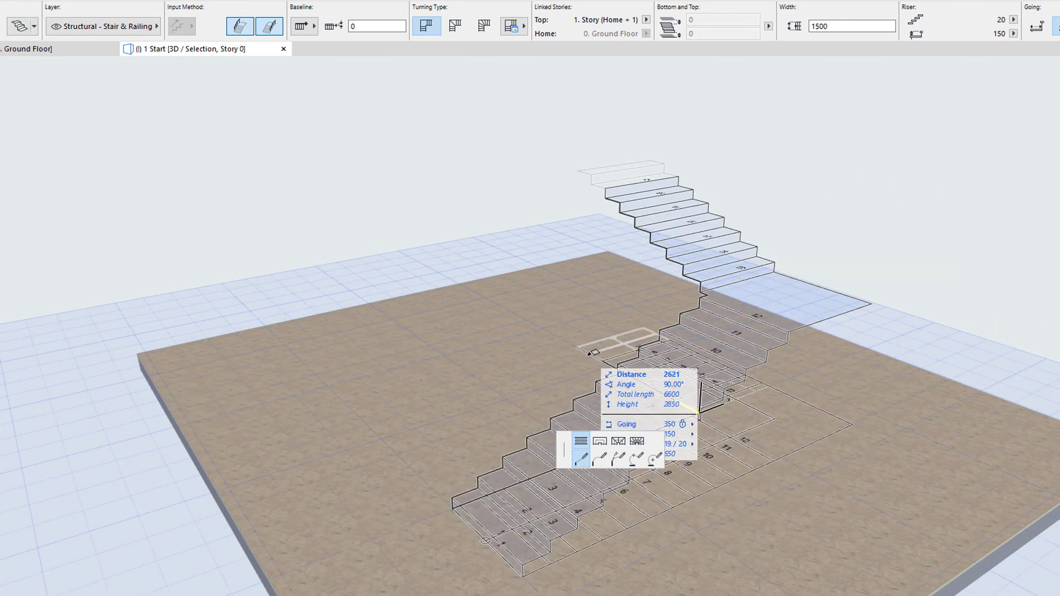
type("3500")
key("Return")
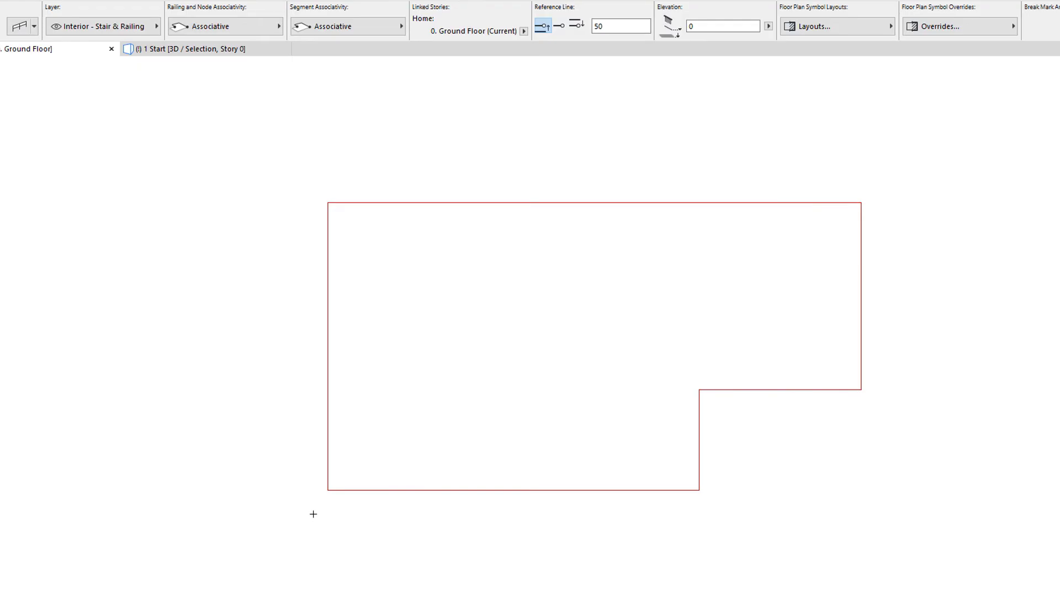
Step: Trace a railing from the bottom-left corner along the outer bottom and notch edges, then select it
left_click(328, 490)
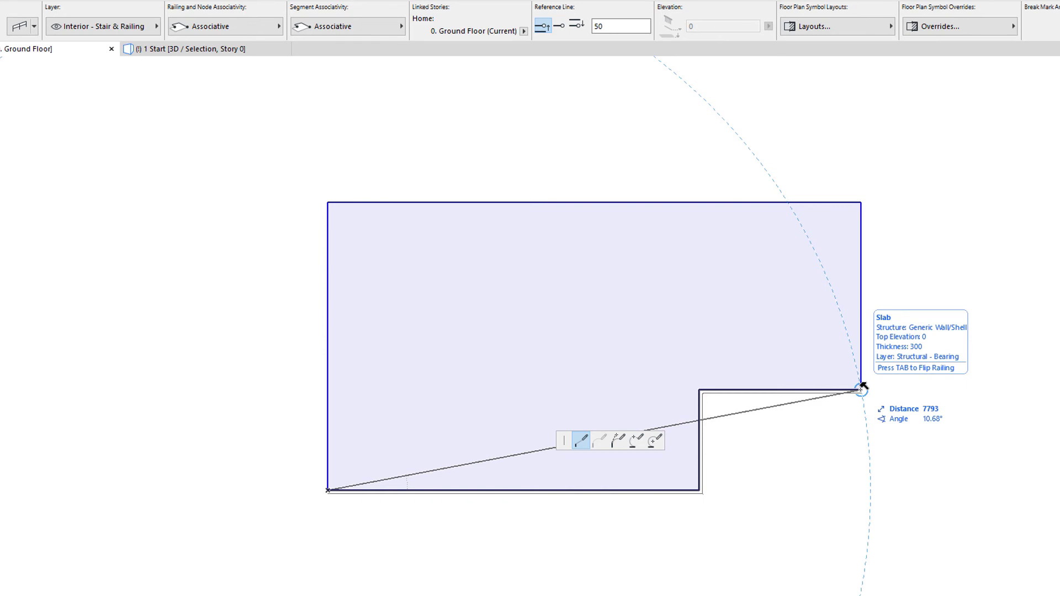
key("Tab")
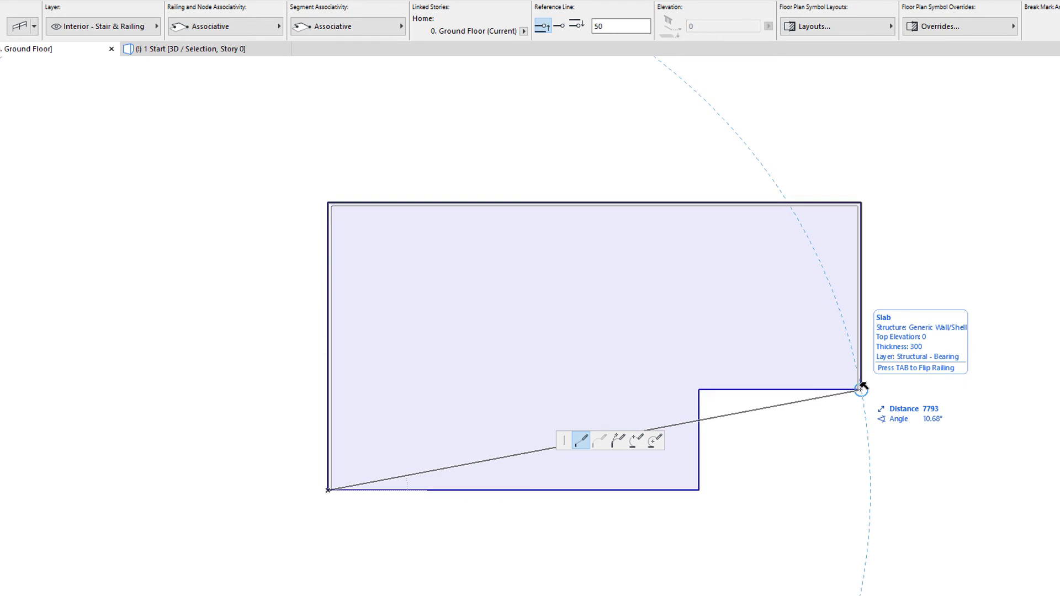
key("Tab")
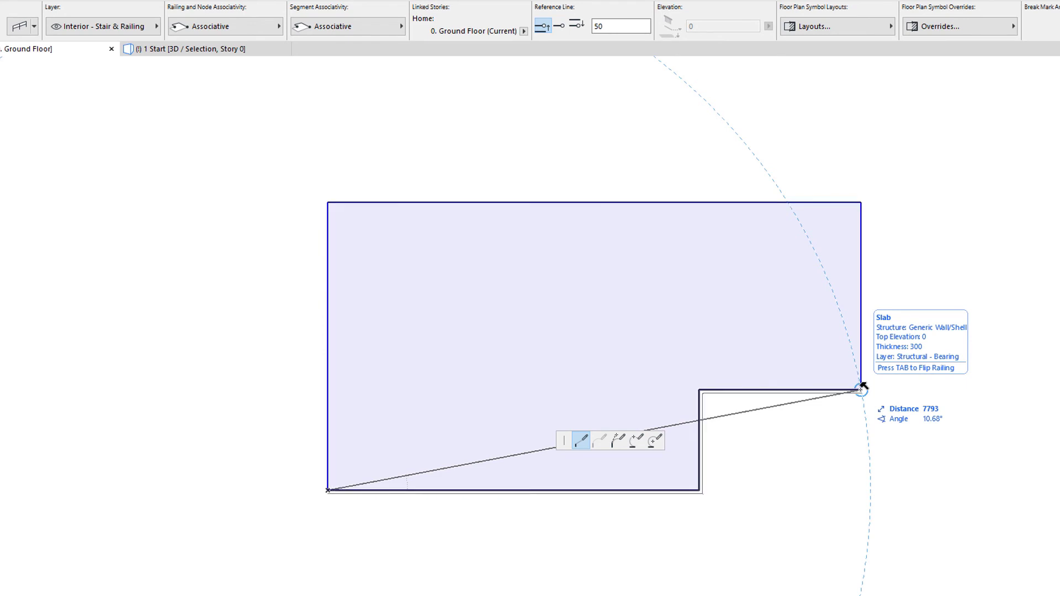
key("Tab")
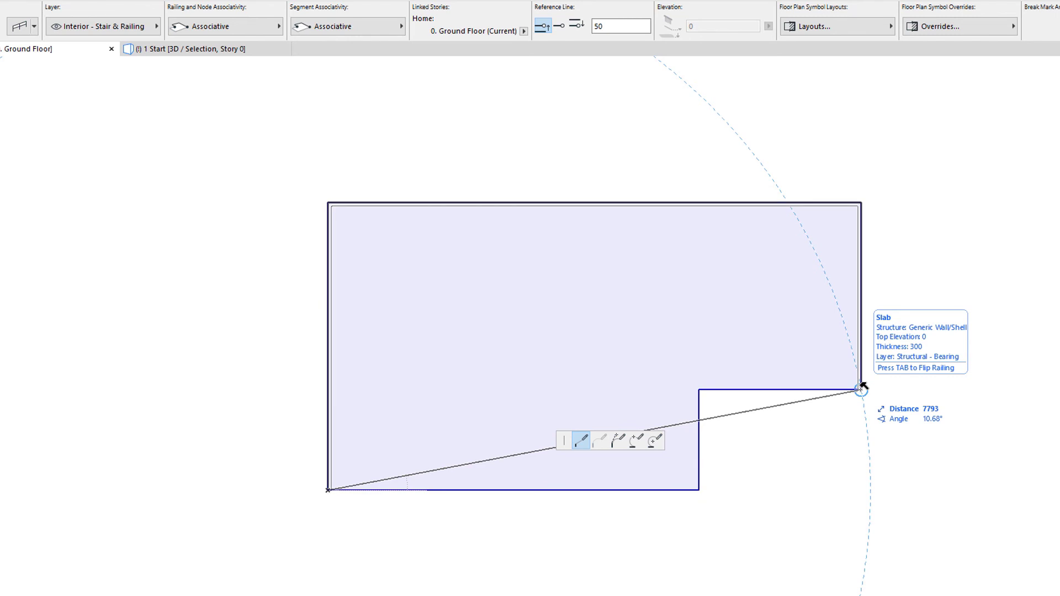
key("Tab")
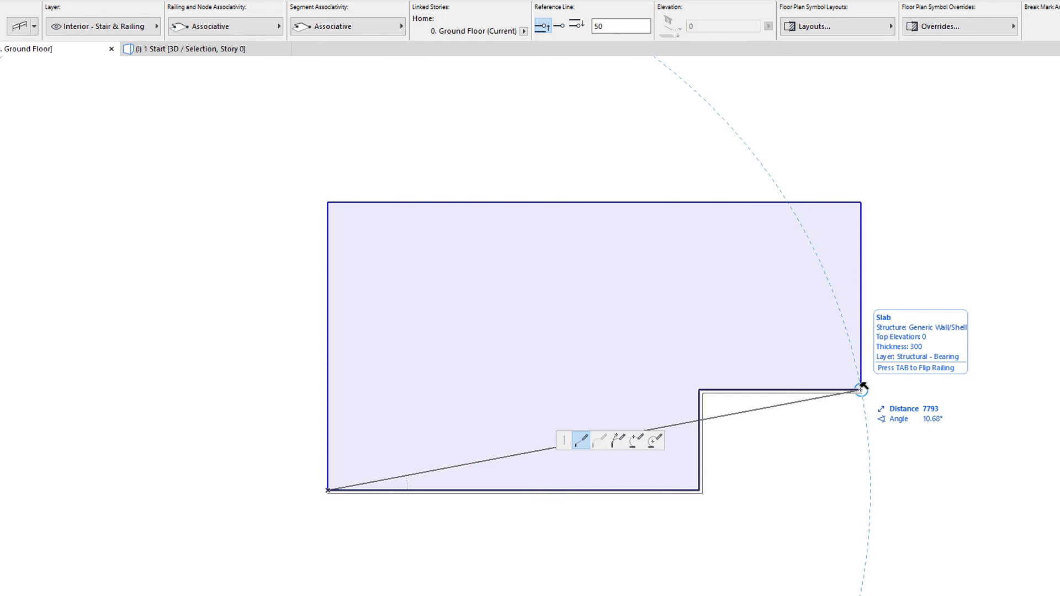
double_click(862, 389)
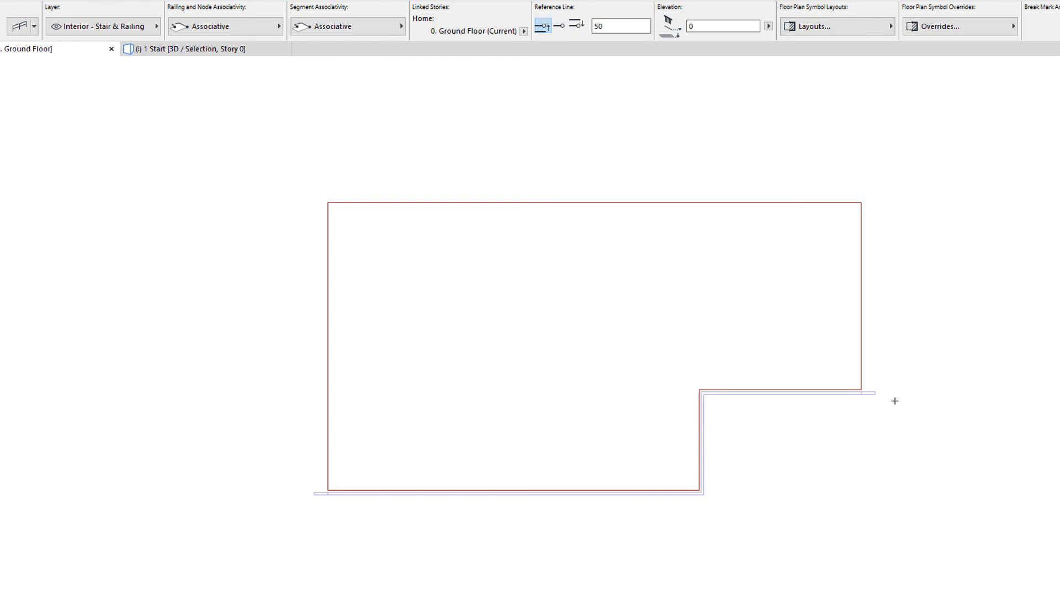
left_click(874, 394, "shift")
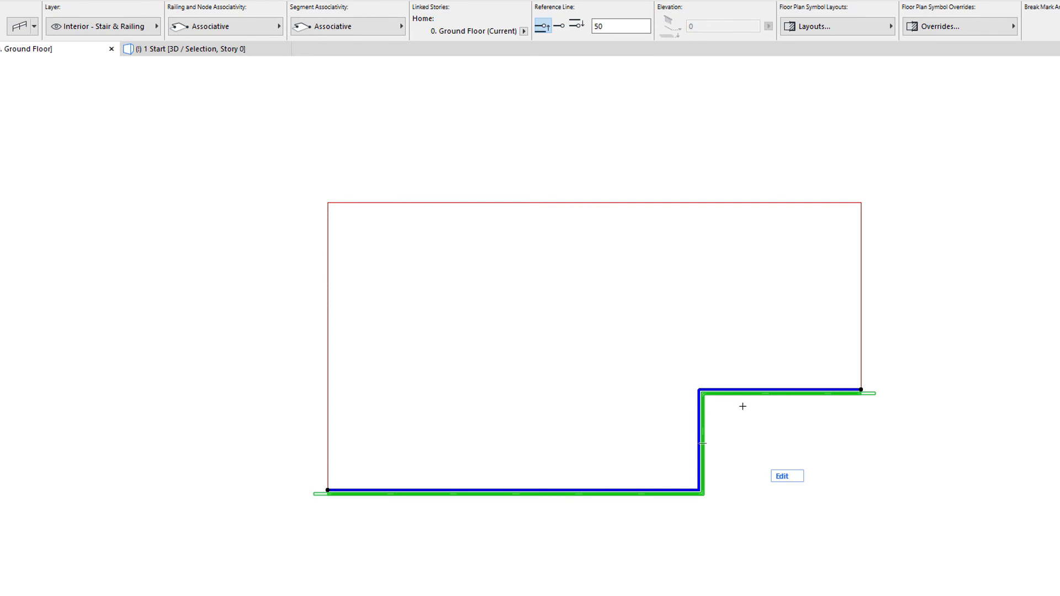
Step: Deselect the railing and switch Railing and Node Associativity to Static
left_click(919, 196)
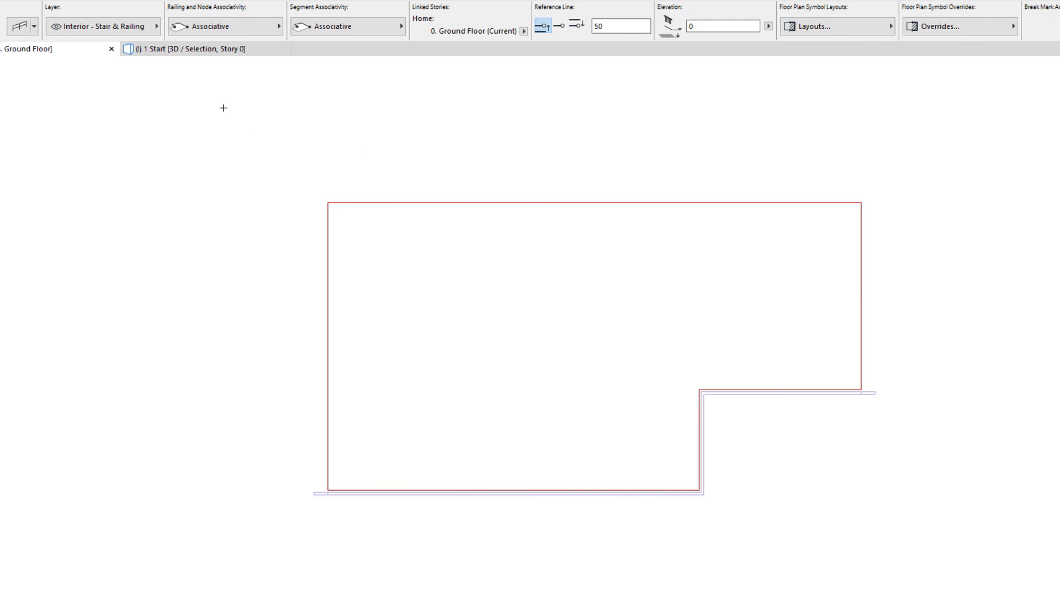
left_click(242, 32)
Step: Set associativity to Static, start a railing at the slab's top-right corner, then clear the railings
left_click(310, 32)
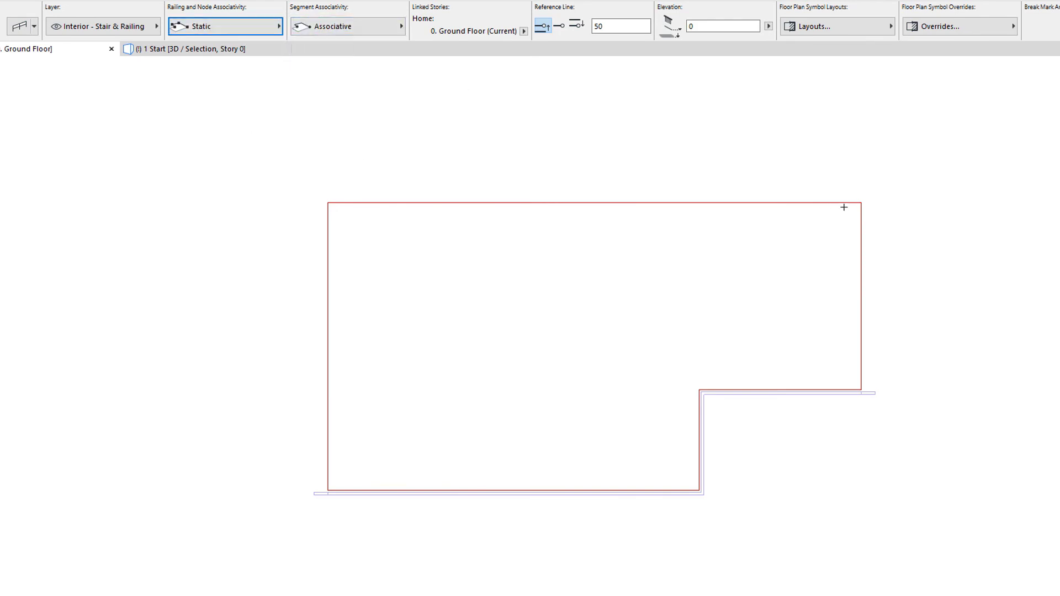
left_click(861, 202)
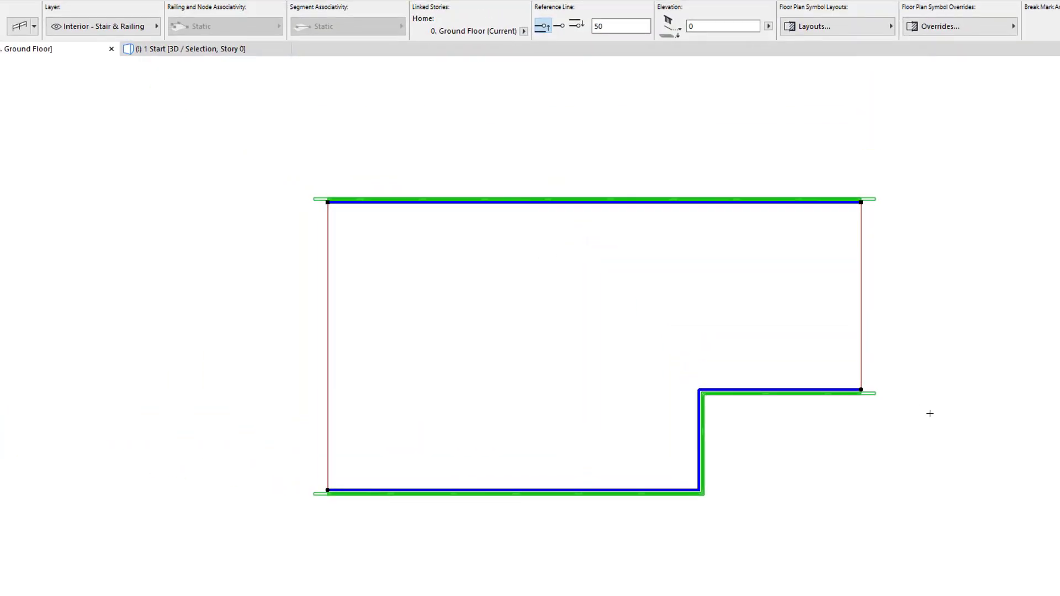
key("Escape")
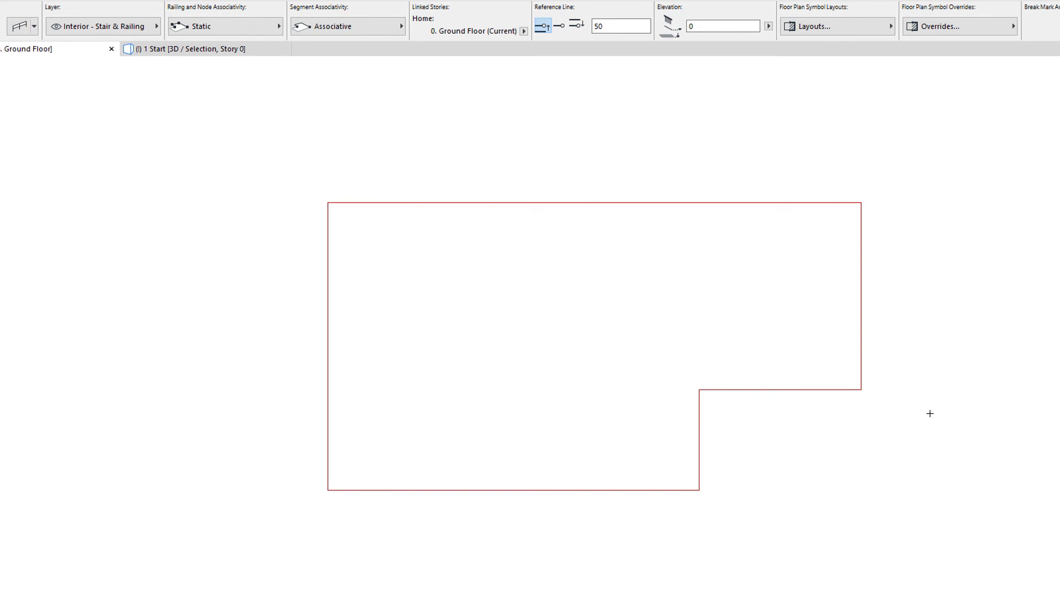
Step: Set associativity to Associative and trace a railing up the slab's left edge to its top-right corner
left_click(263, 28)
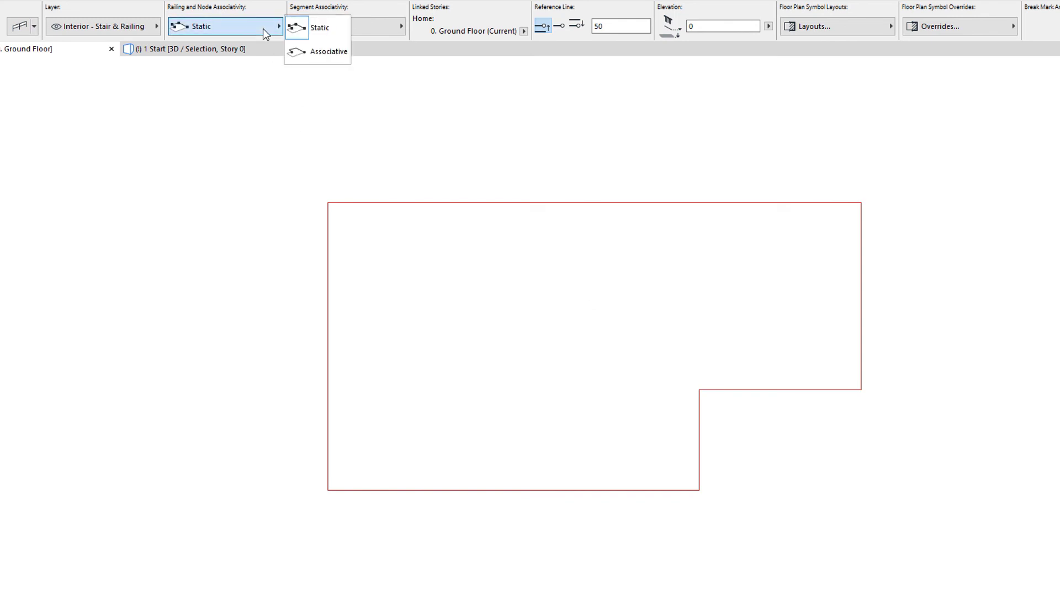
left_click(311, 51)
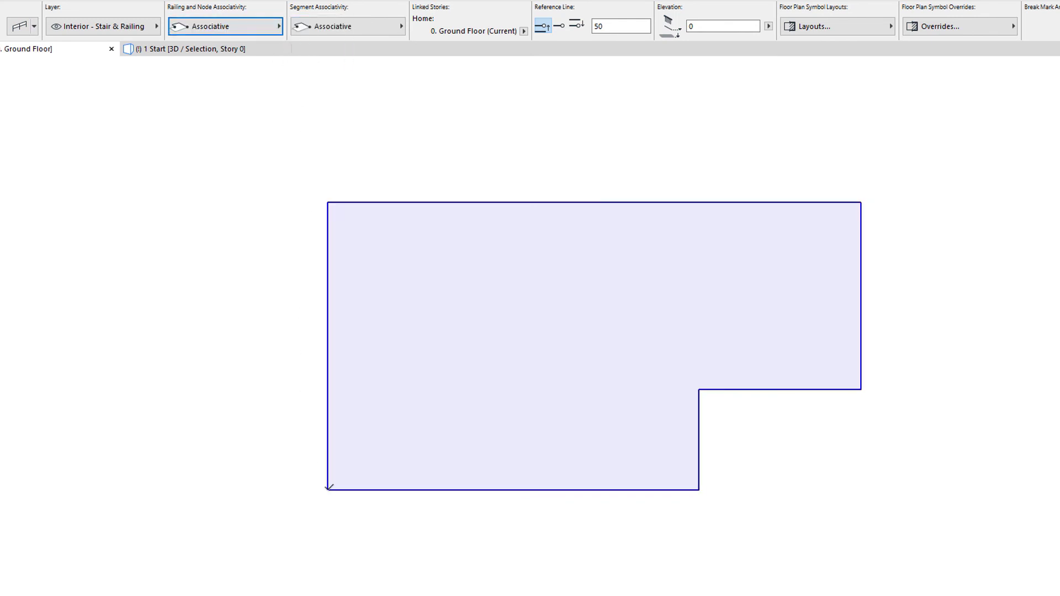
left_click(328, 489)
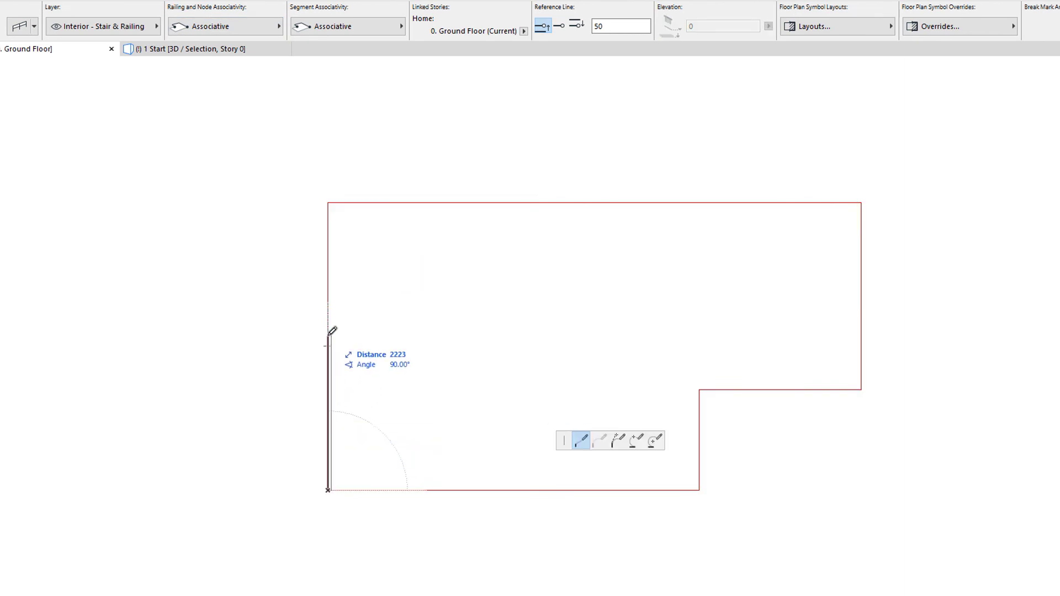
left_click(328, 347)
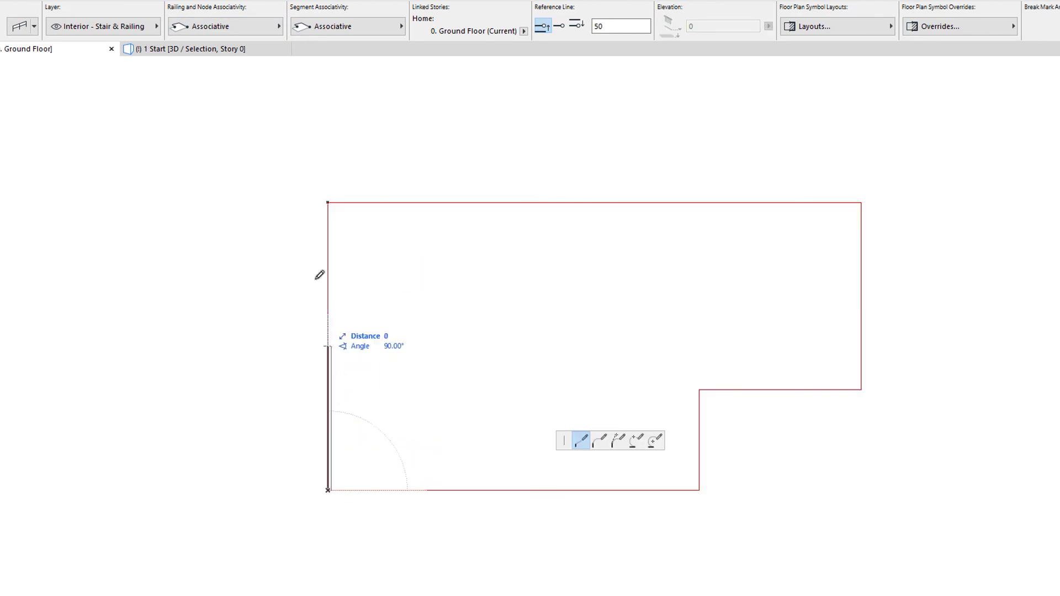
left_click(328, 202)
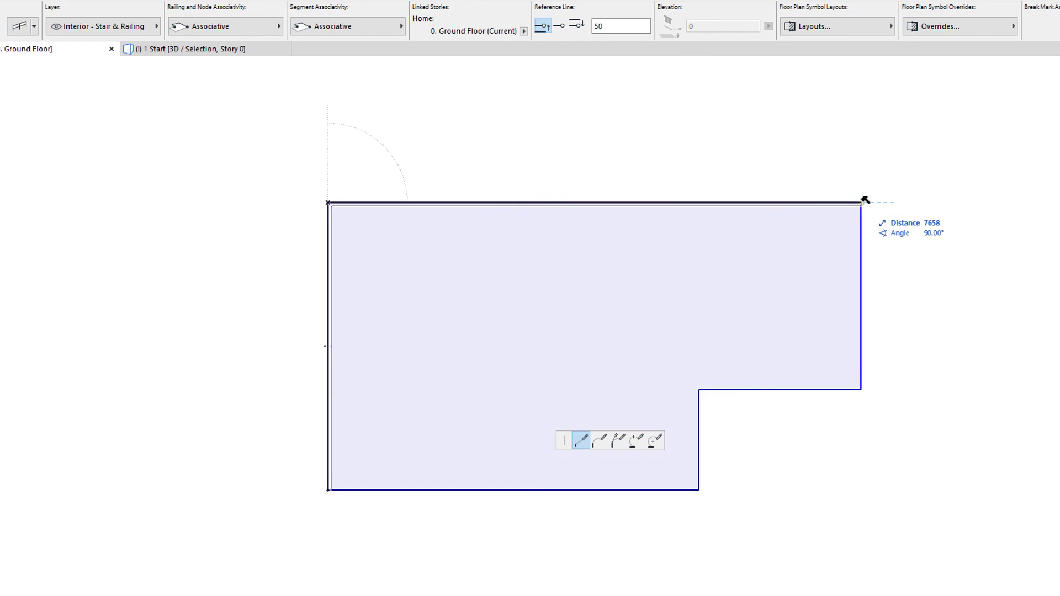
double_click(862, 202)
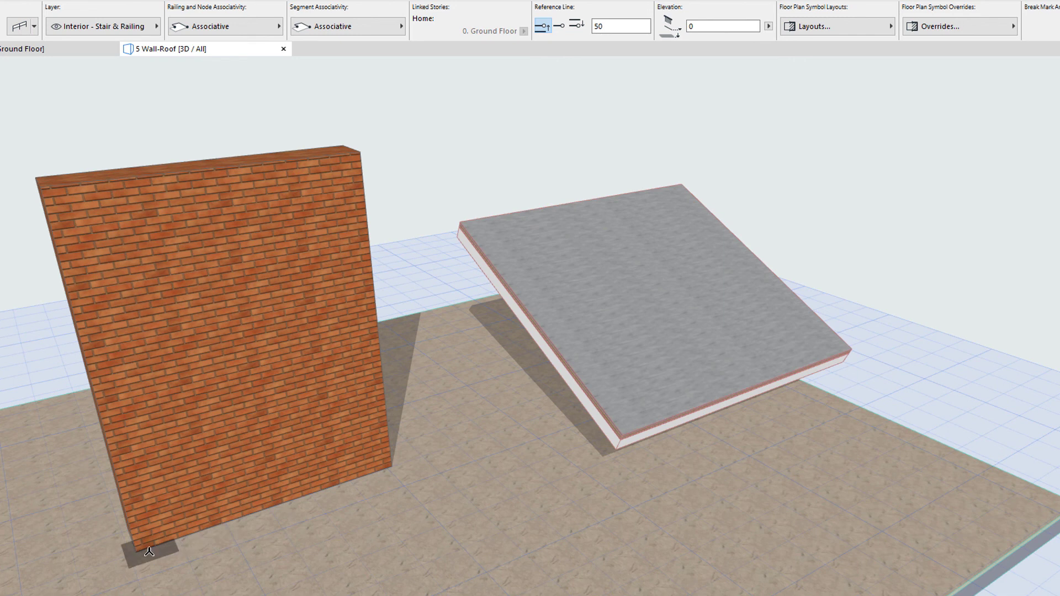
Step: Railing the wall's base, then switch the reference line and railing the roof's left and top edges
left_click(137, 550)
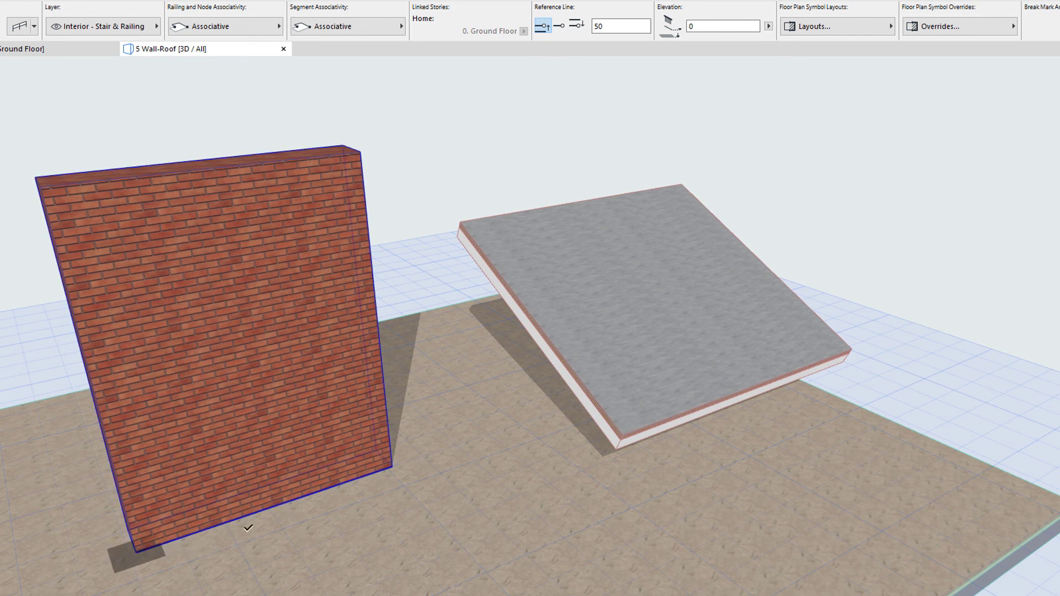
double_click(394, 460)
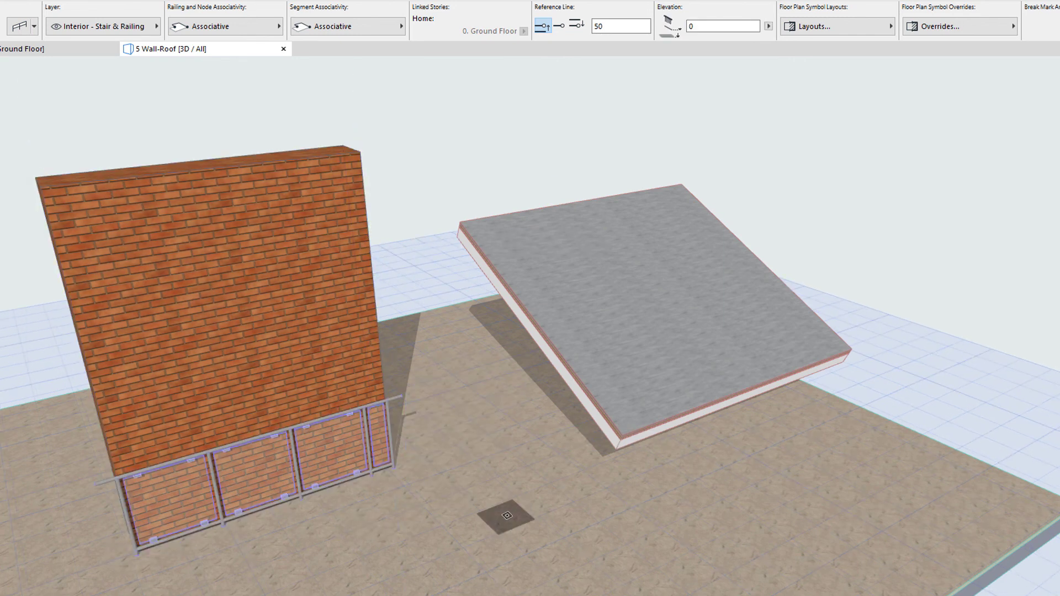
left_click(577, 24)
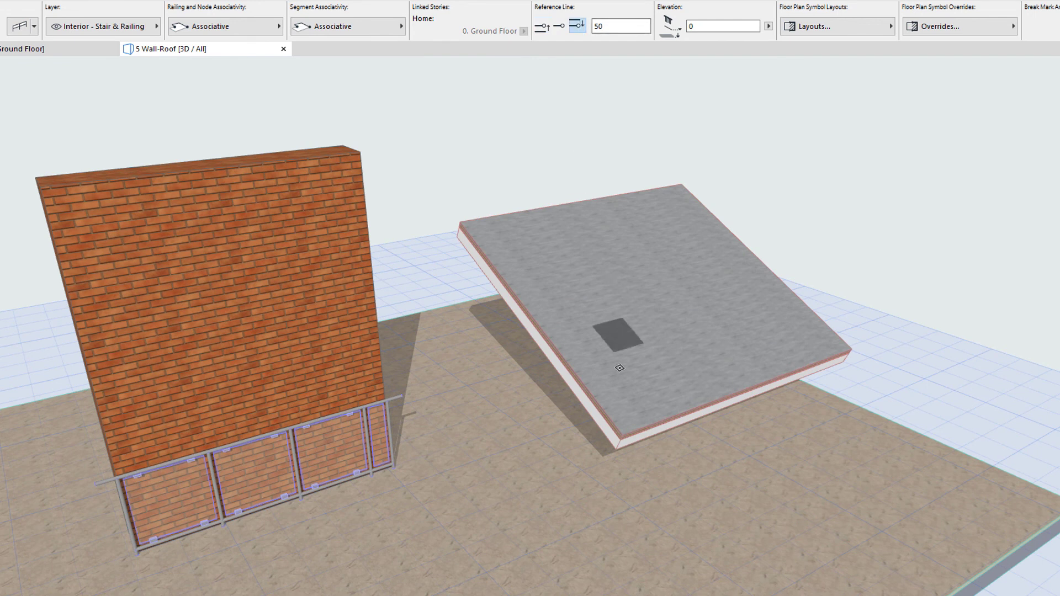
left_click(624, 434)
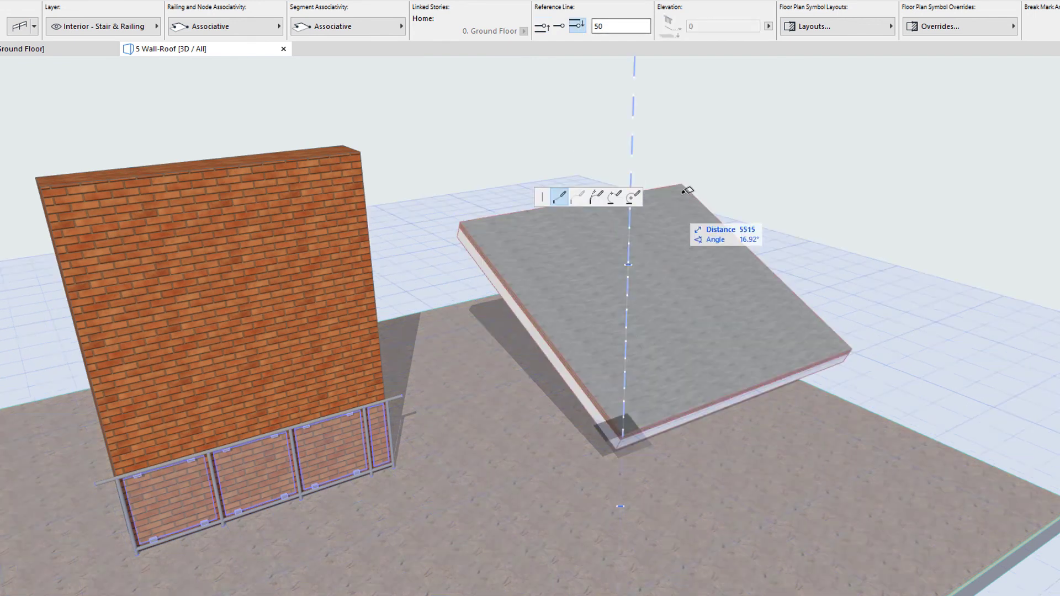
left_click(686, 185)
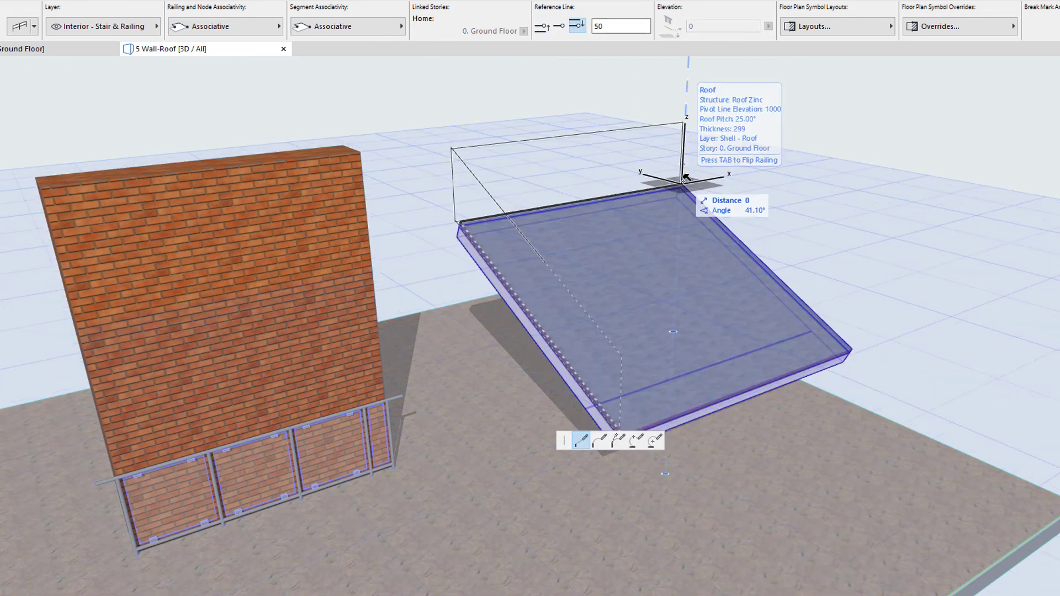
left_click(518, 545)
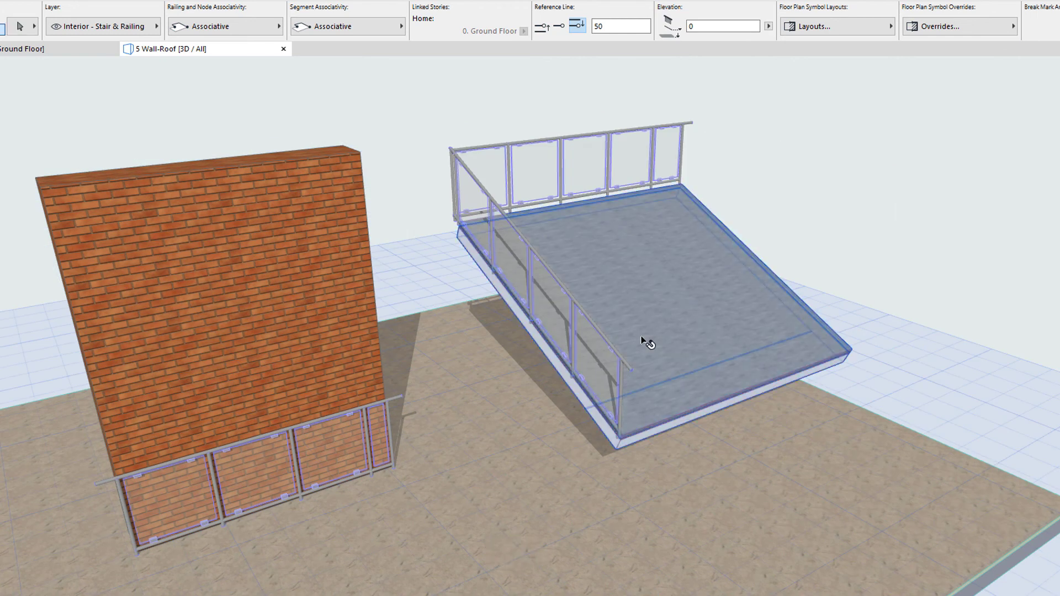
Step: Select the roof and brick wall together, drag them right, and deselect
left_click(644, 275)
left_click(303, 310, "shift")
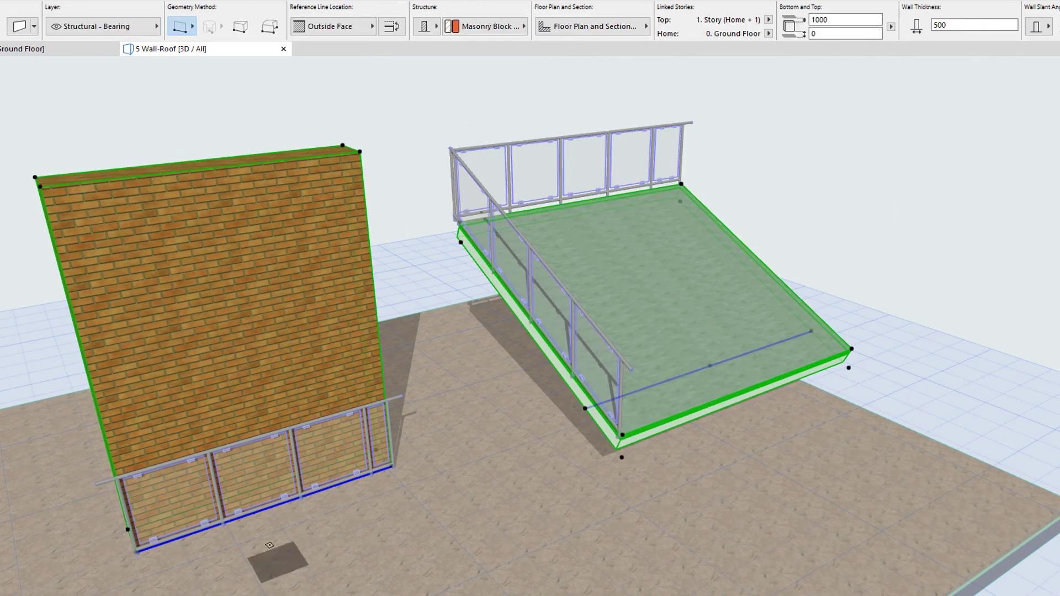
left_click_drag(271, 546, 652, 561)
key("Escape")
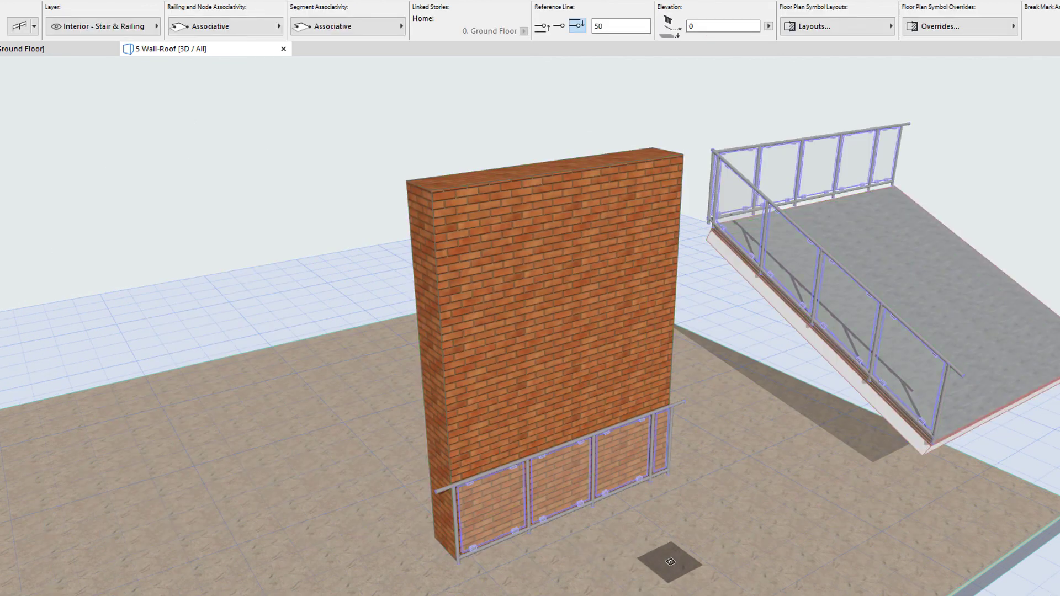